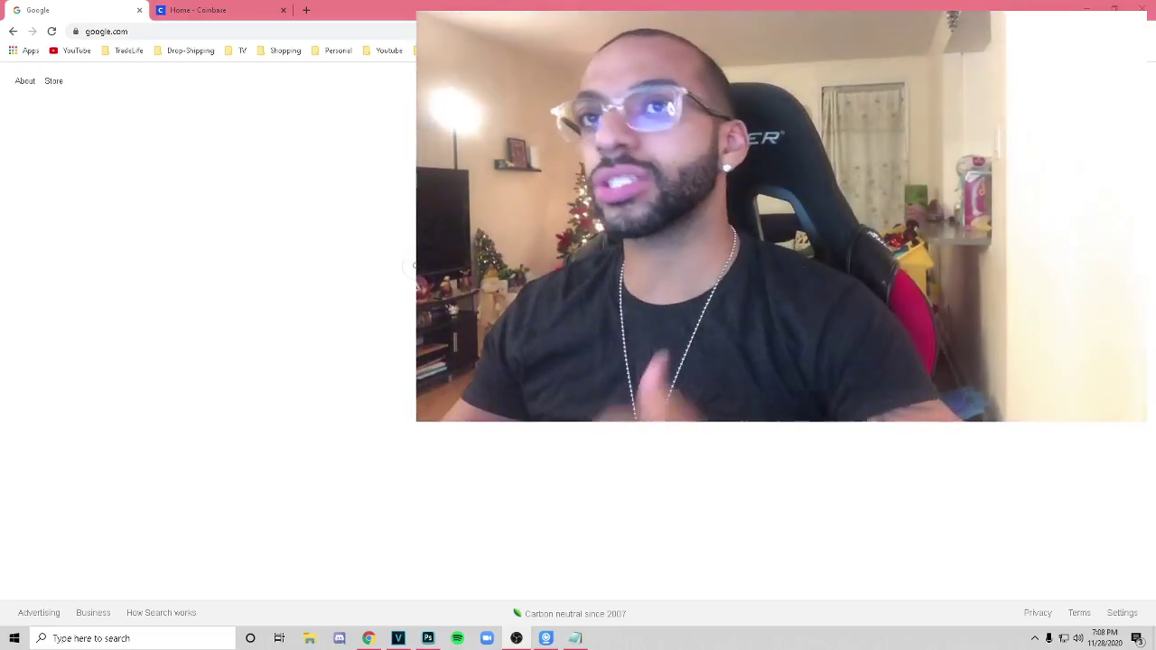
- Load binarybrokersetup.com through the 'bin' address-bar autocomplete to reach the Pocket Option demo page
key(ctrl+l)
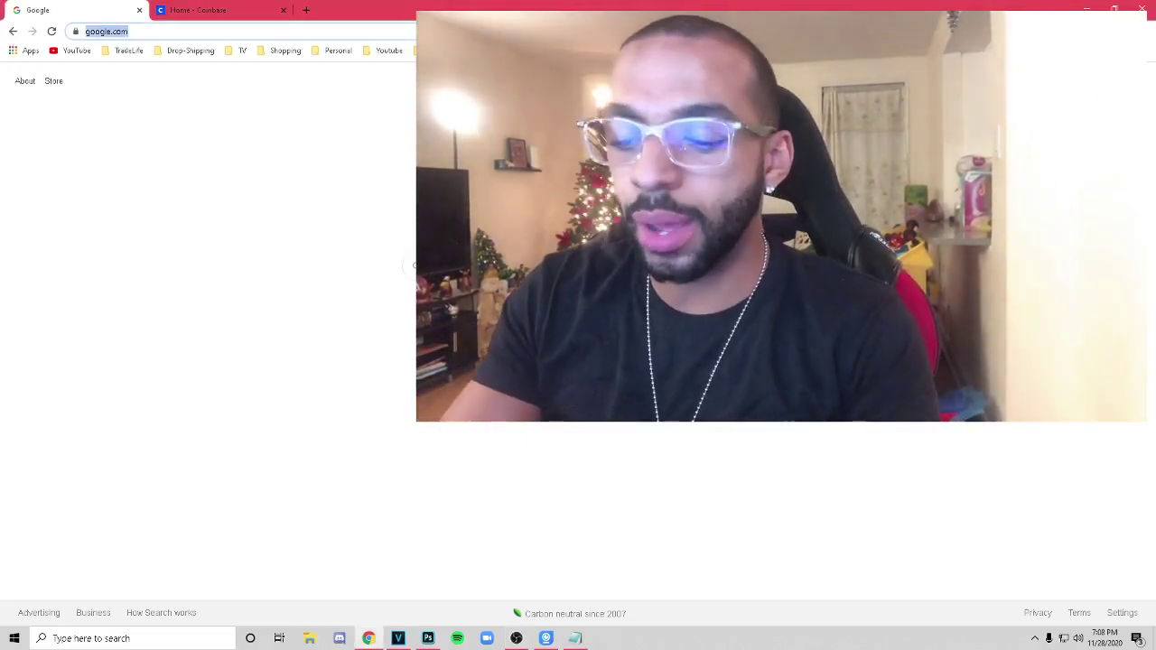
text(binarybrokersetup)
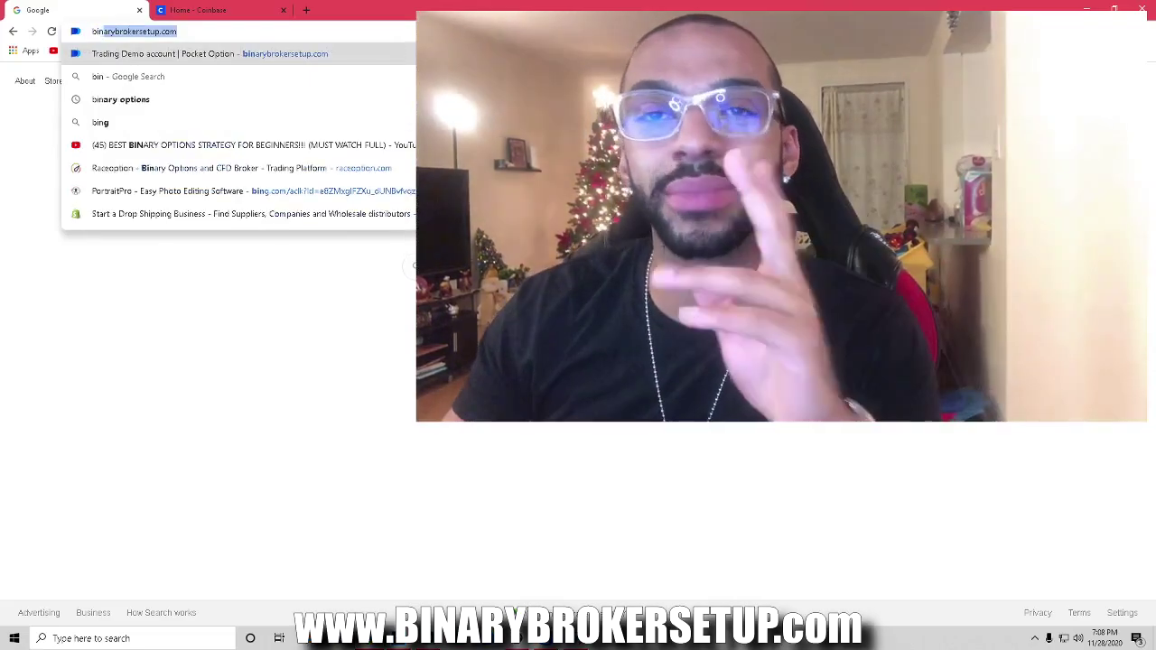
key(Return)
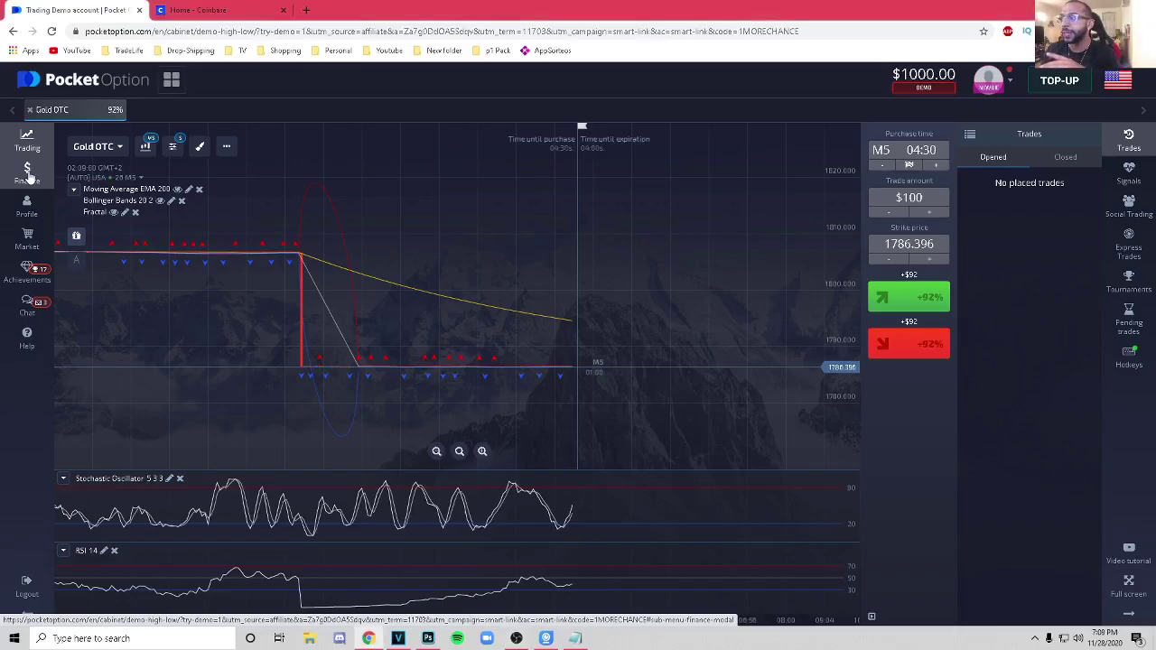
- Bring up the Finance options from the sidebar and choose Deposit
click(27, 172)
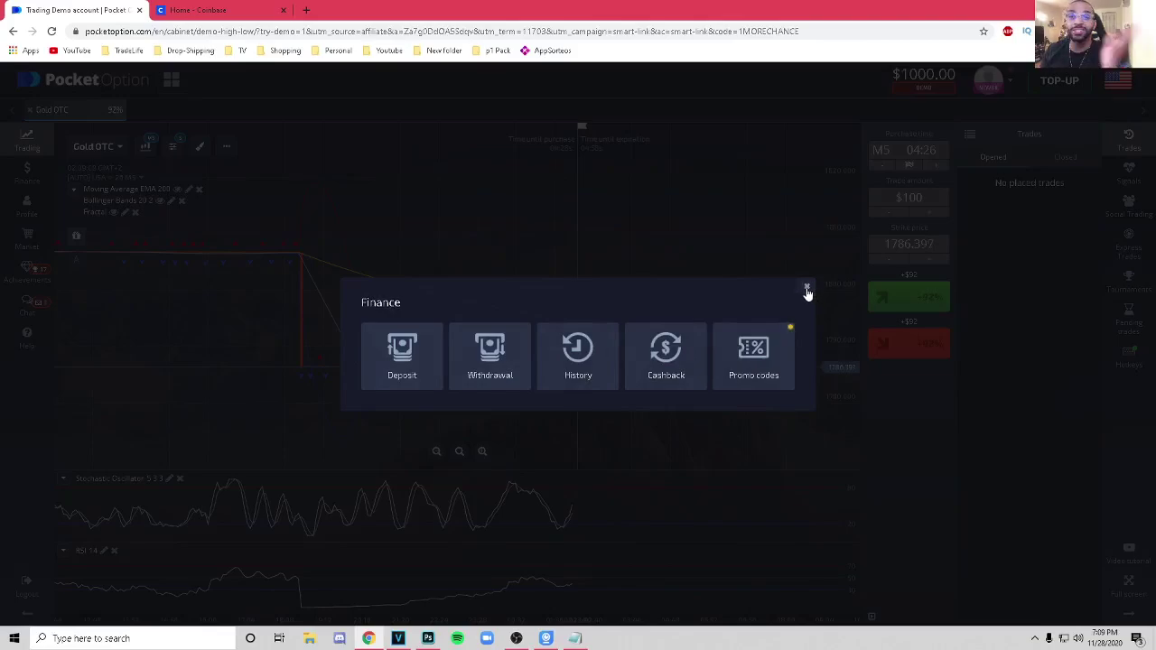
click(722, 276)
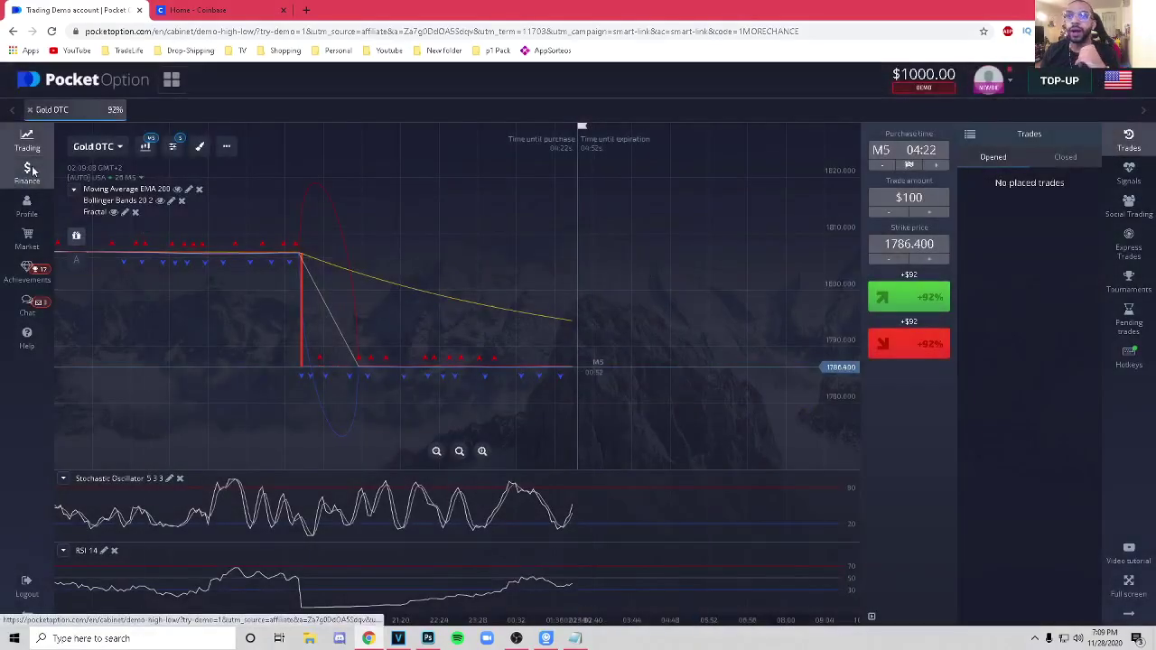
click(27, 169)
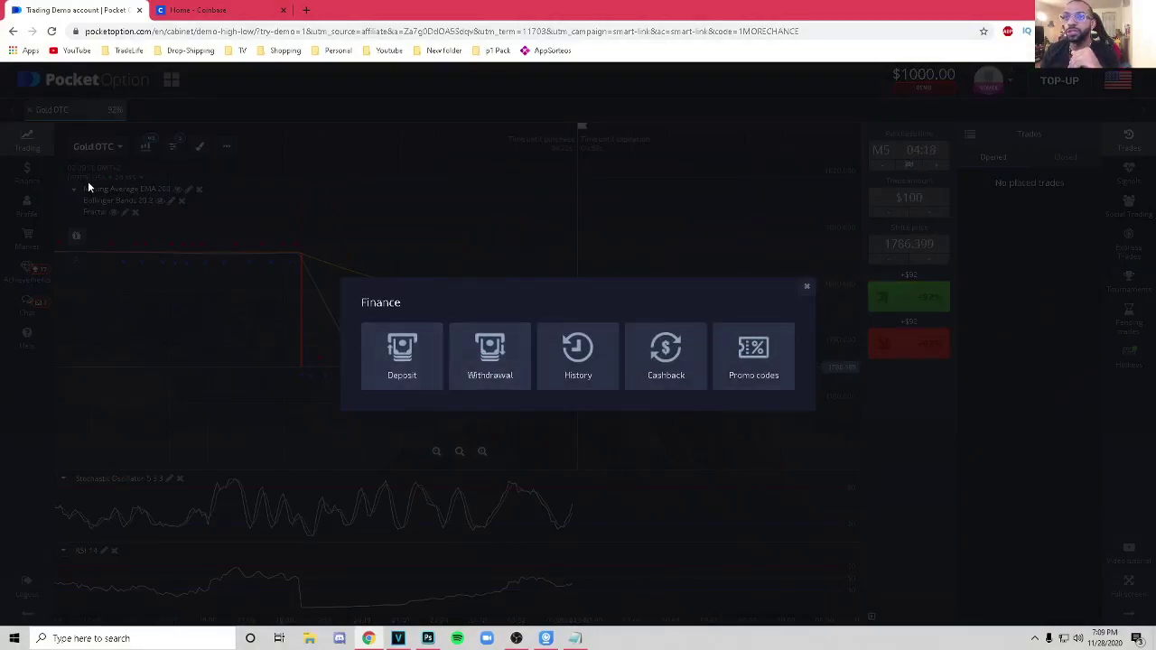
click(36, 176)
click(27, 170)
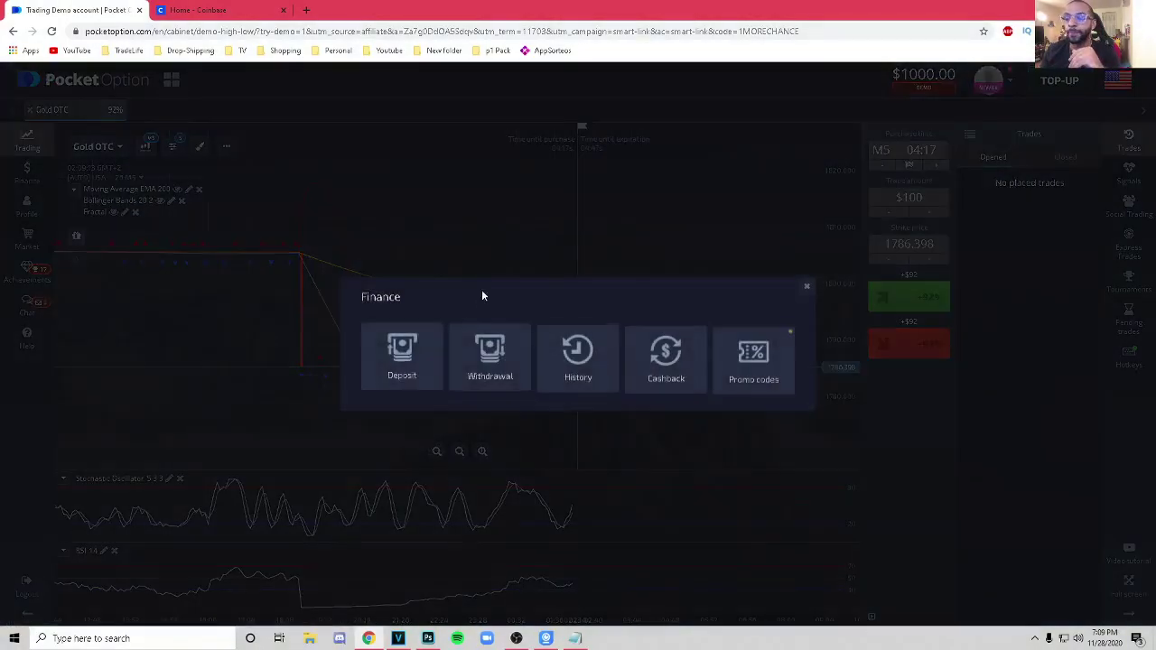
click(415, 381)
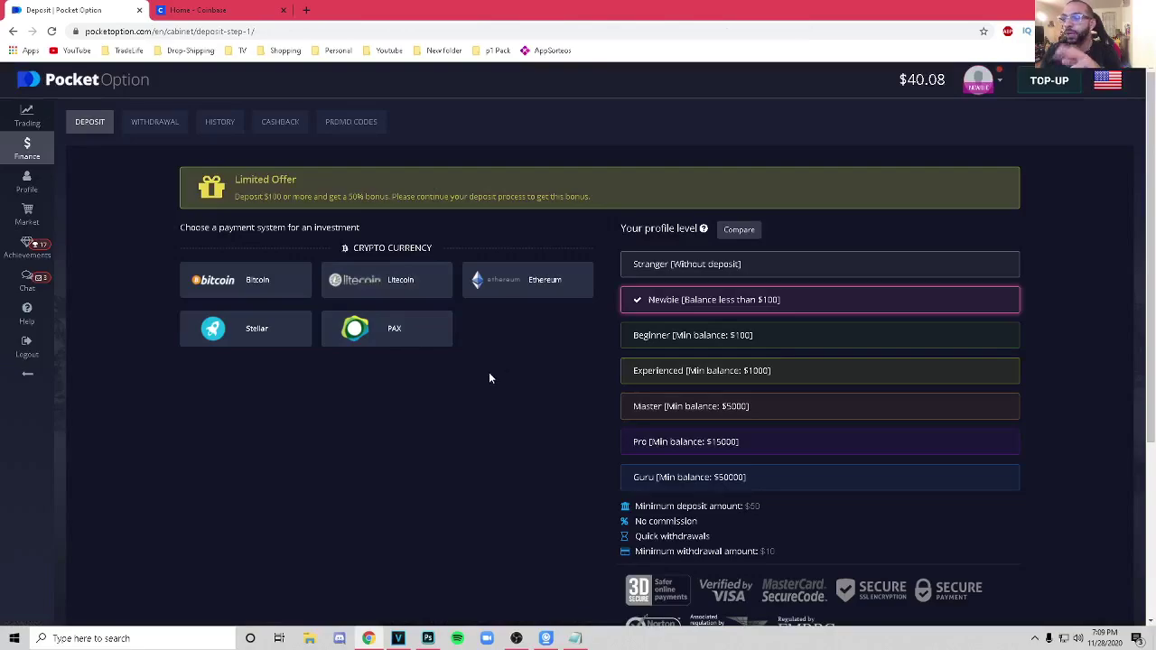
- Scroll through the Deposit page's crypto payment options and profile levels
scroll(488, 380, down, 2)
scroll(488, 393, up, 2)
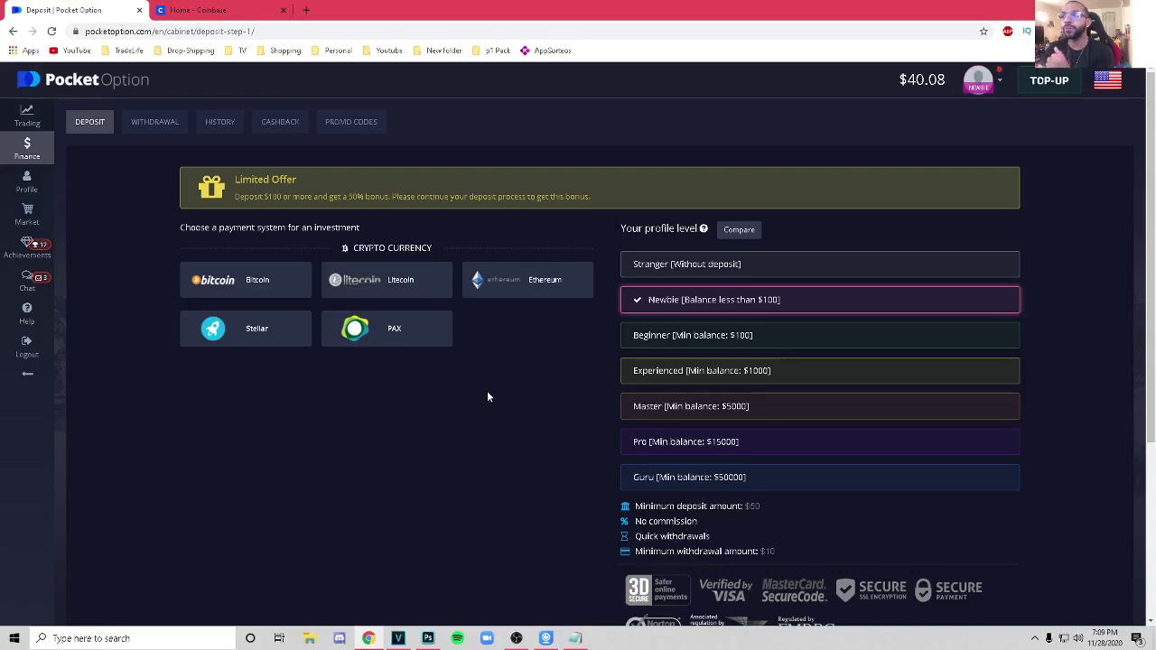
scroll(486, 395, down, 5)
scroll(486, 394, up, 5)
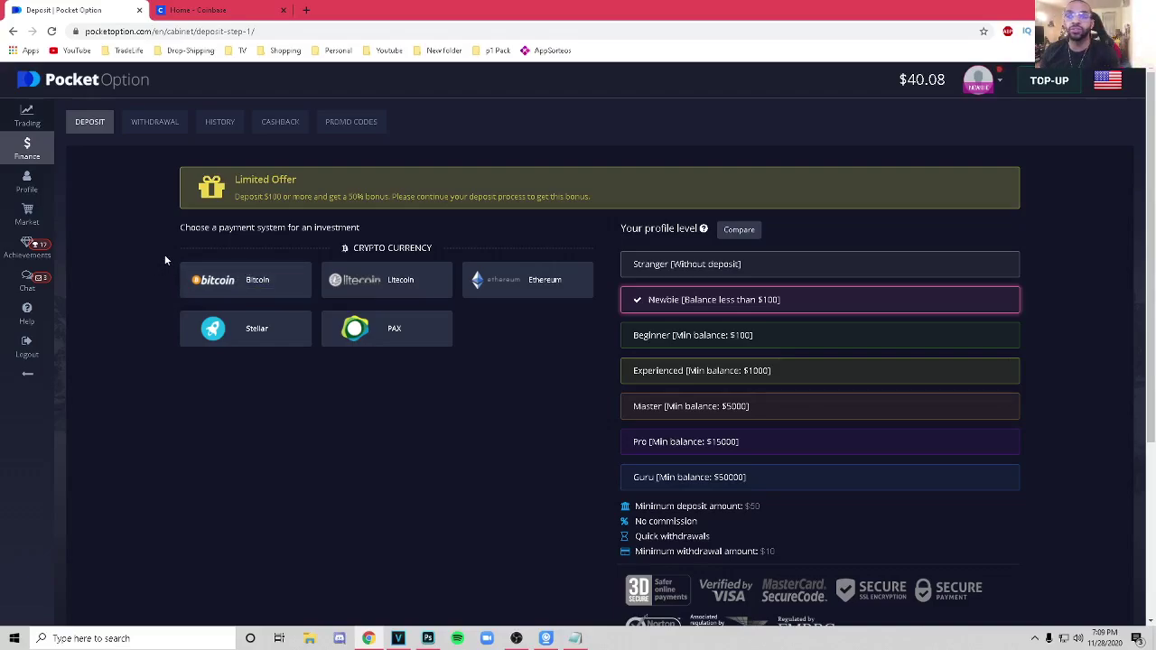
- Check the Coinbase dashboard, then return to the Pocket Option deposit page
click(250, 9)
click(127, 7)
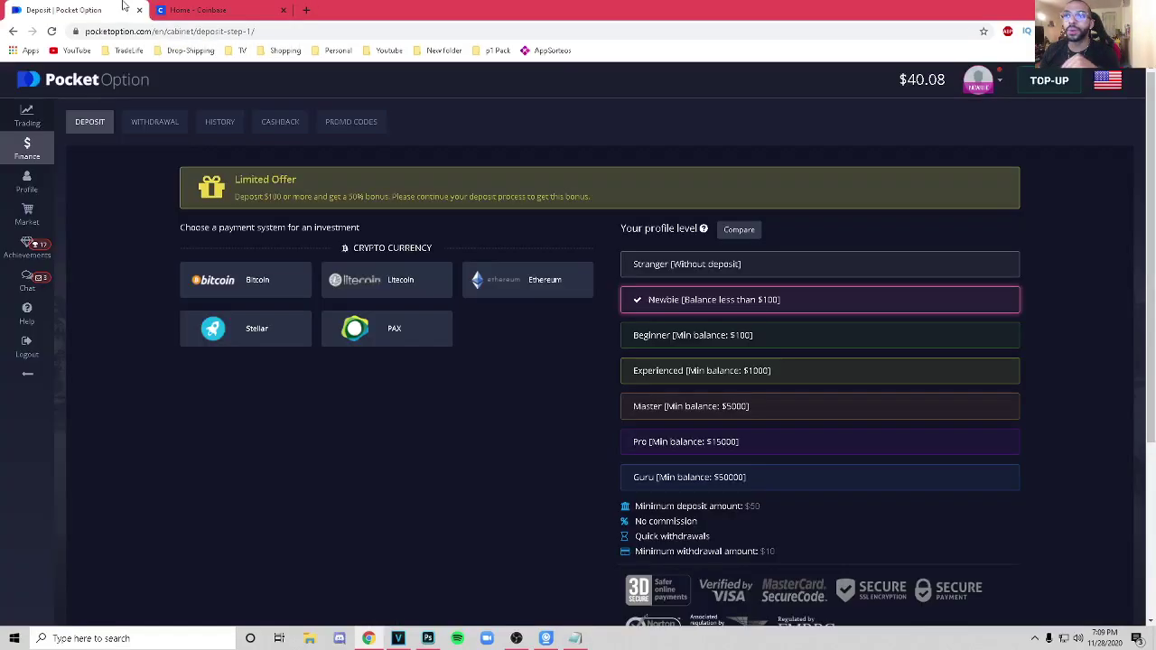
click(243, 7)
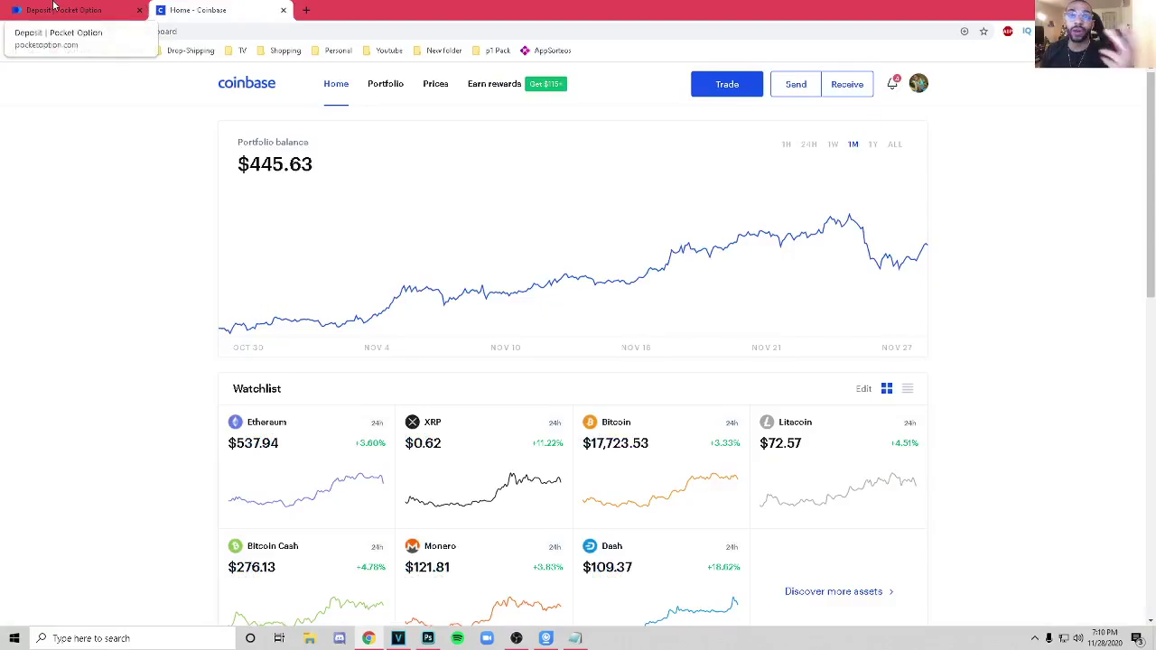
click(56, 7)
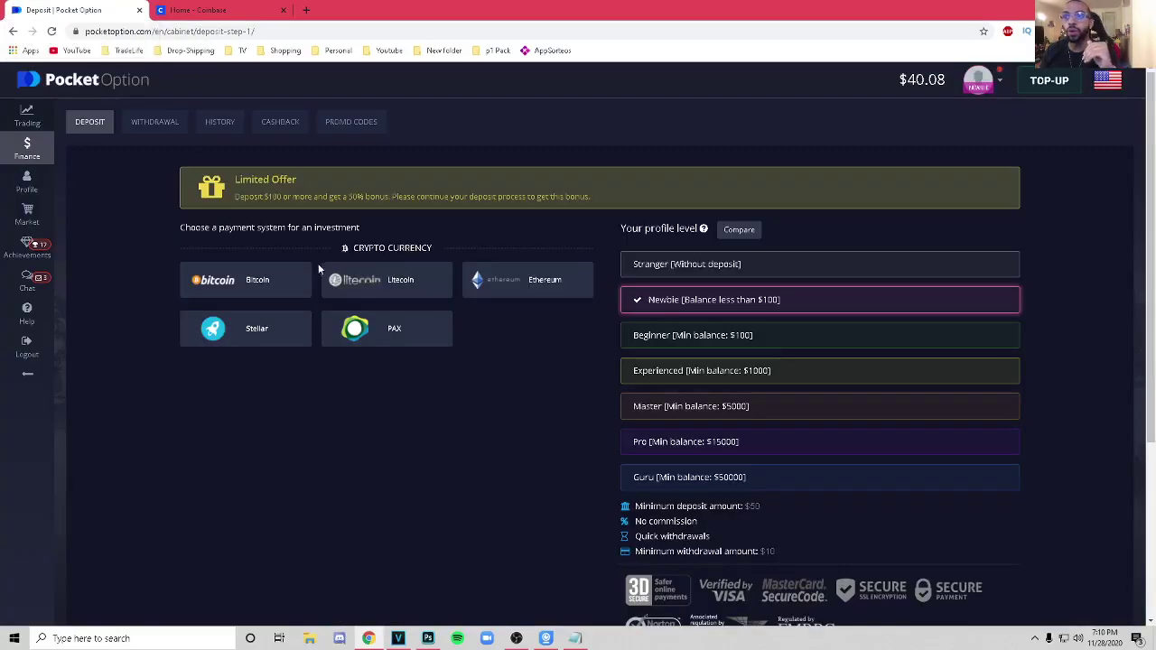
- Choose Bitcoin as the payment method and replace the 100 deposit amount with 50
click(279, 287)
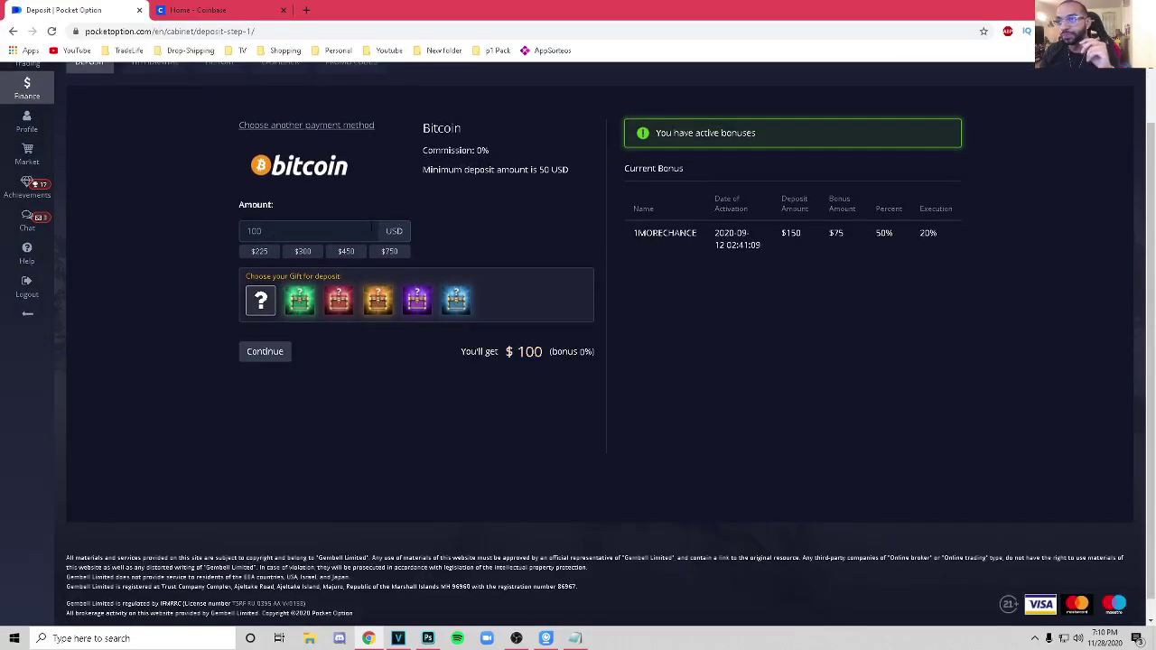
double_click(368, 227)
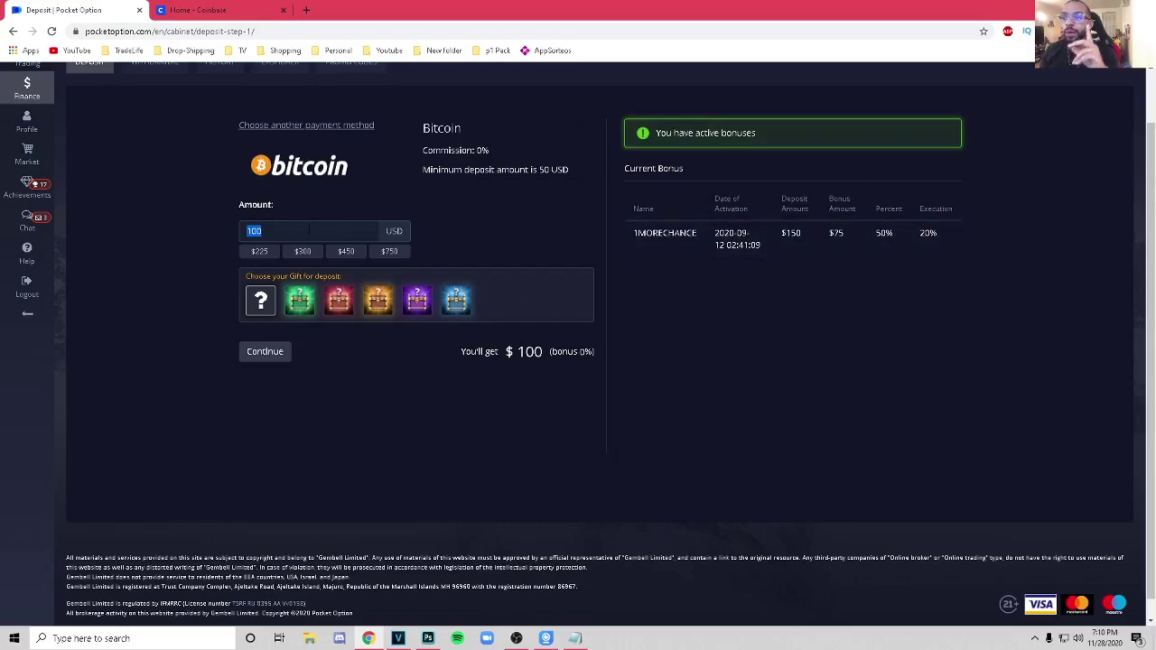
text(50)
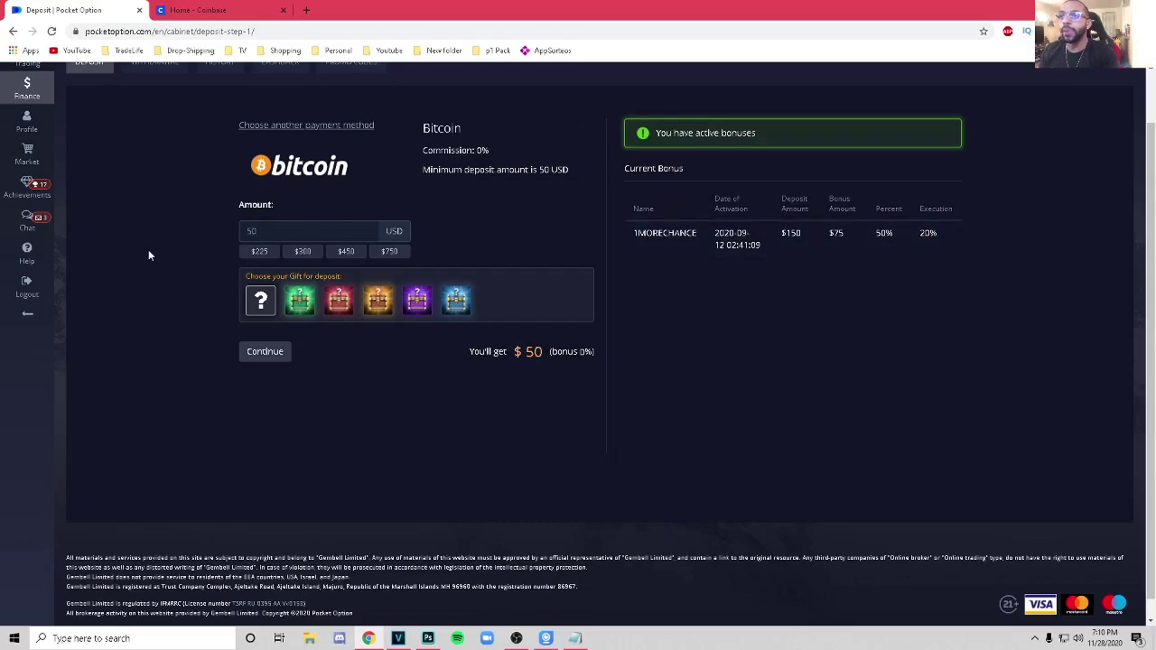
scroll(148, 250, up, 1)
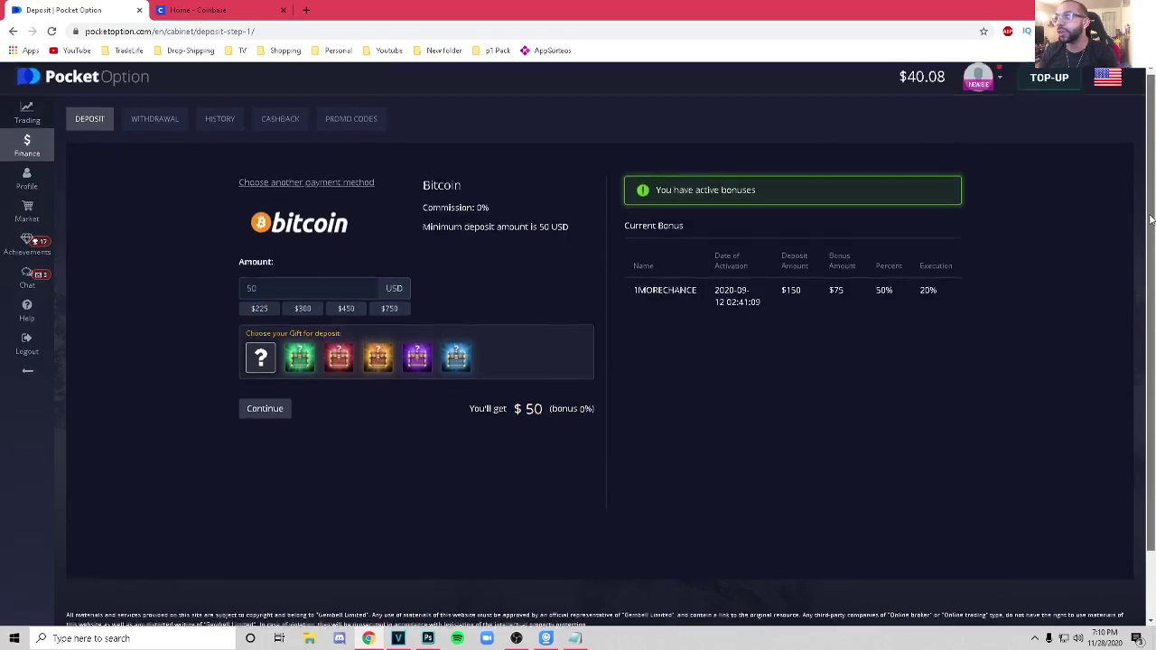
scroll(1152, 242, down, 1)
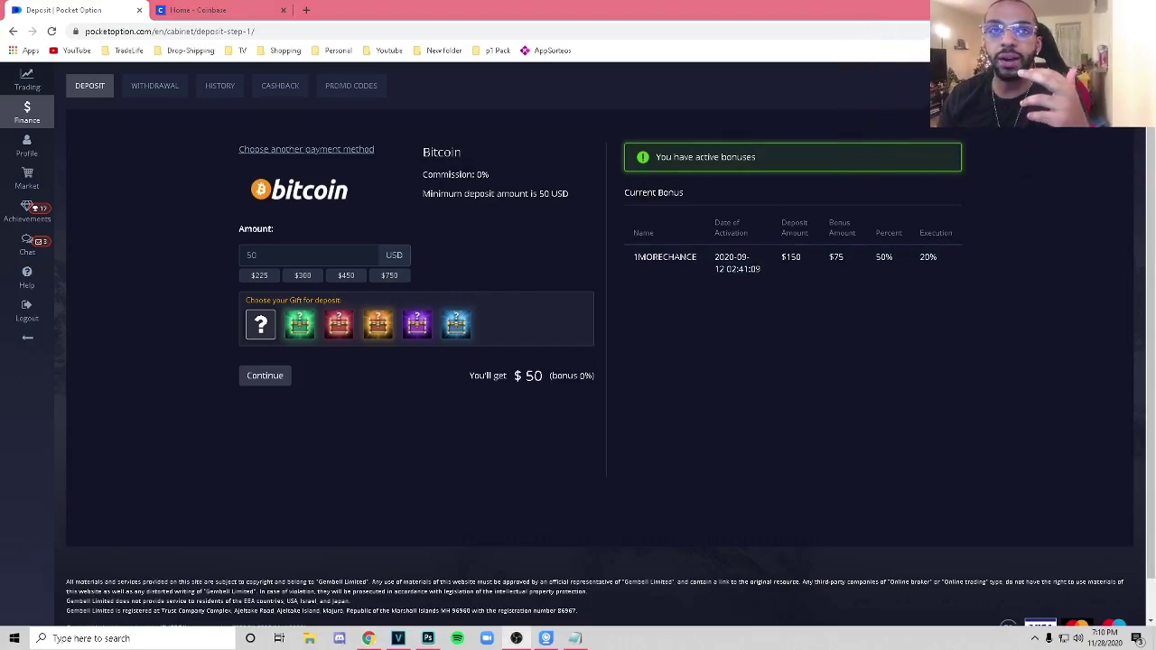
click(331, 383)
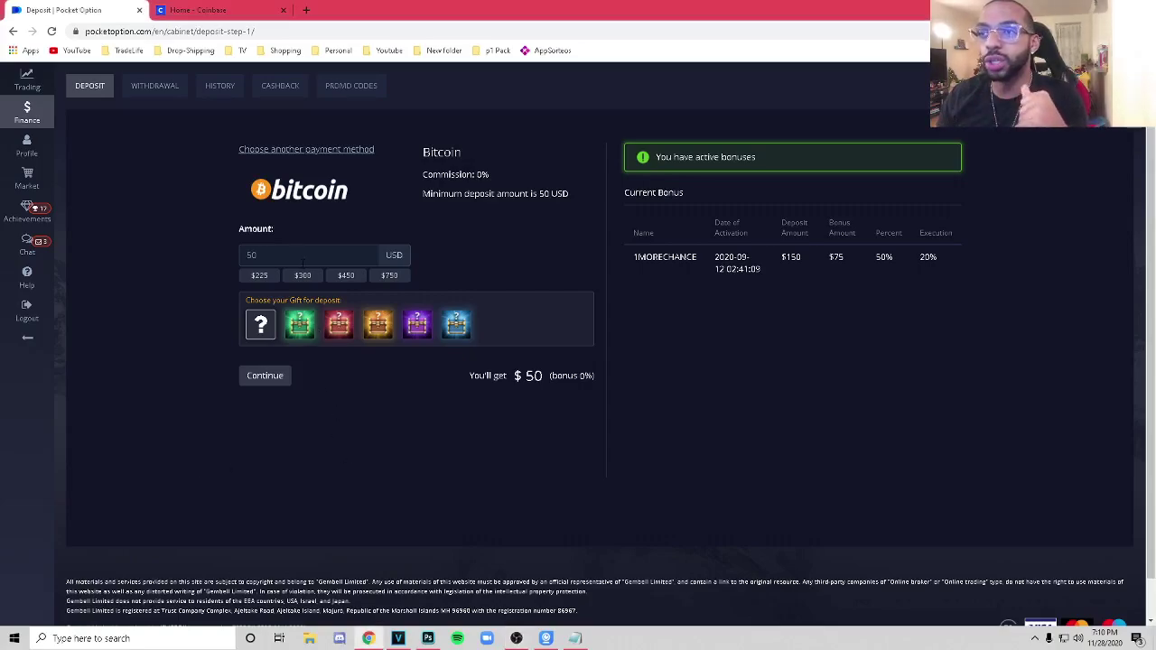
double_click(302, 261)
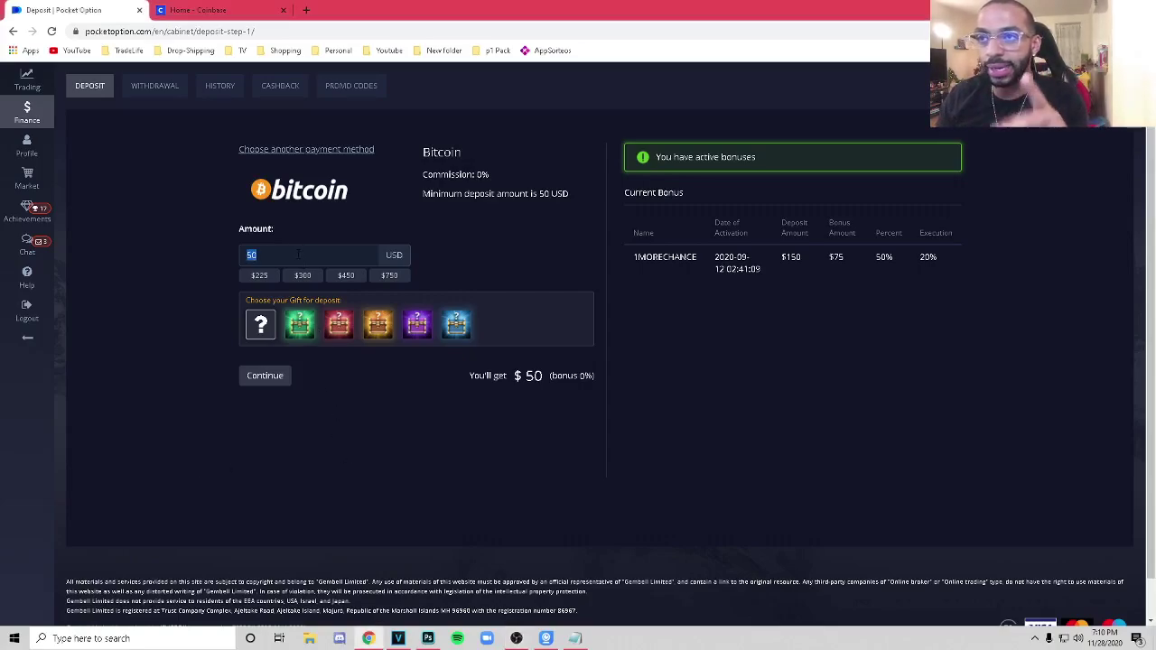
click(162, 280)
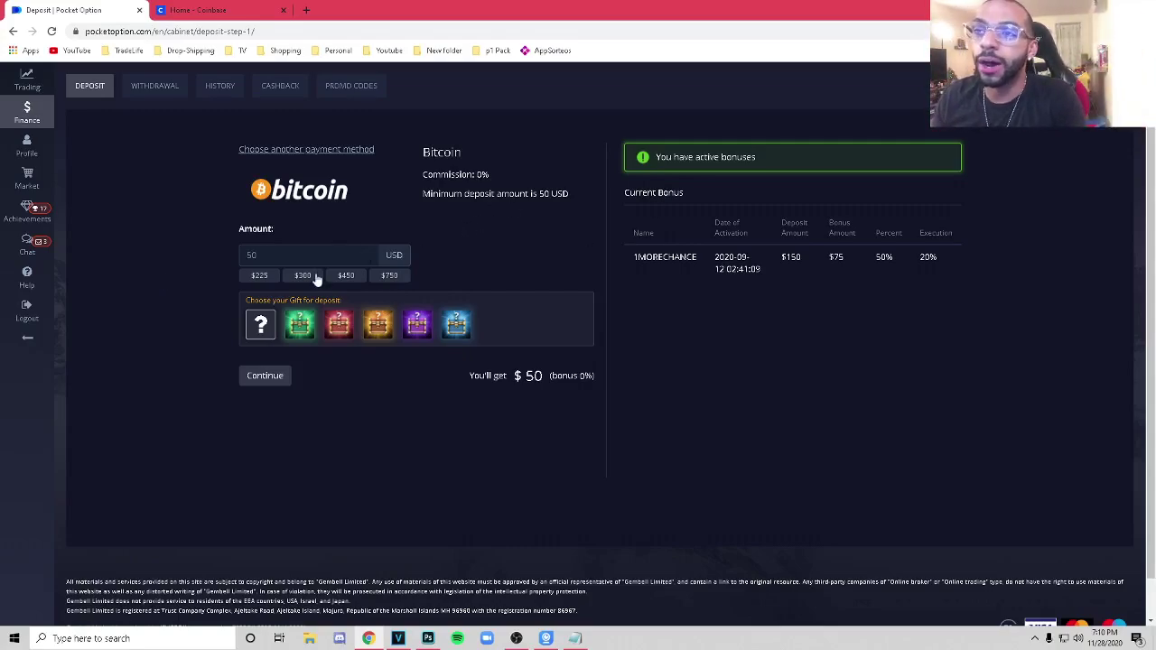
- Try the $225, $300 and $450 preset deposit amounts, ending on $300
click(269, 276)
click(291, 276)
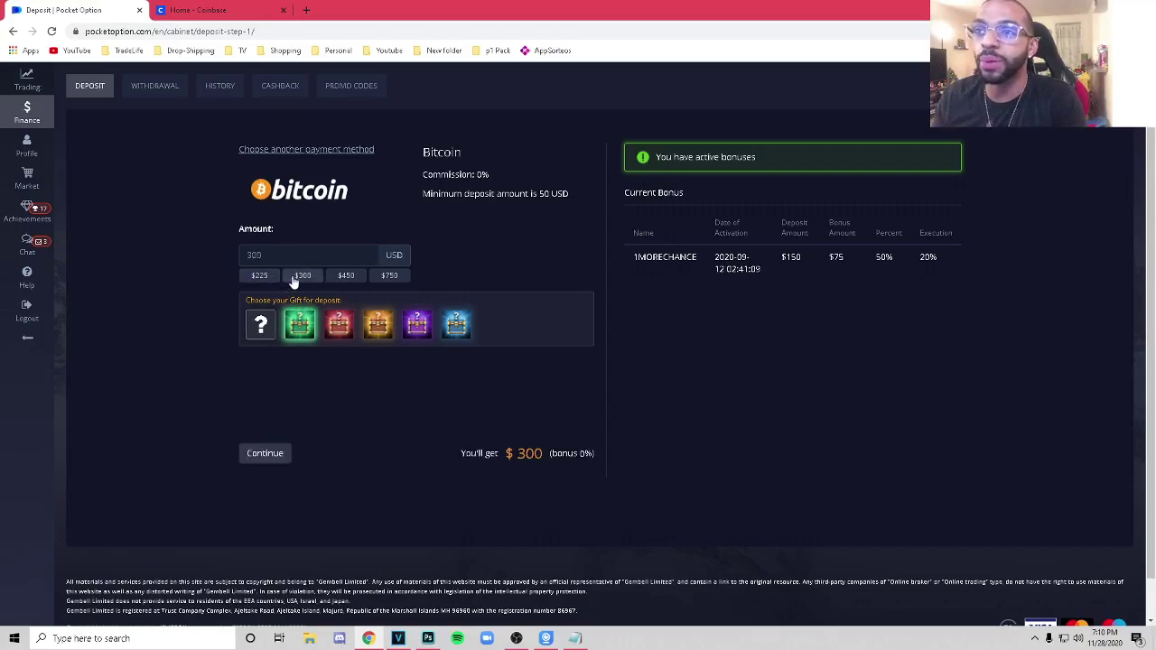
click(346, 275)
click(260, 276)
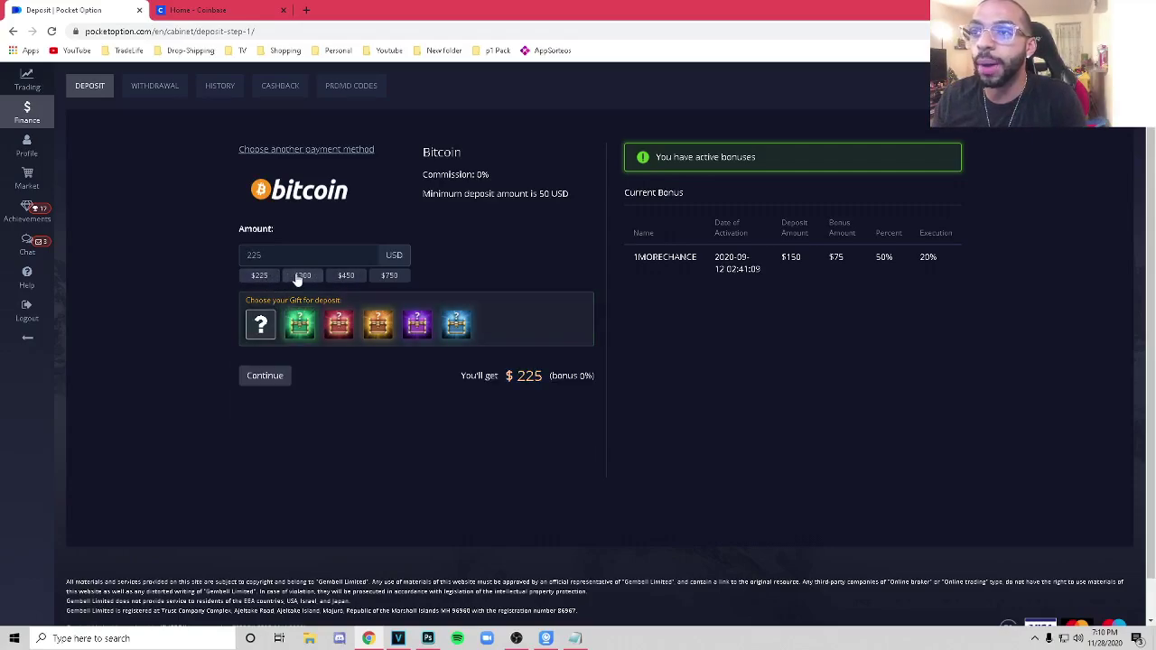
click(301, 275)
- Pick the mystery gift, then the Chest of the Guru gift, reviewing its perks
click(264, 325)
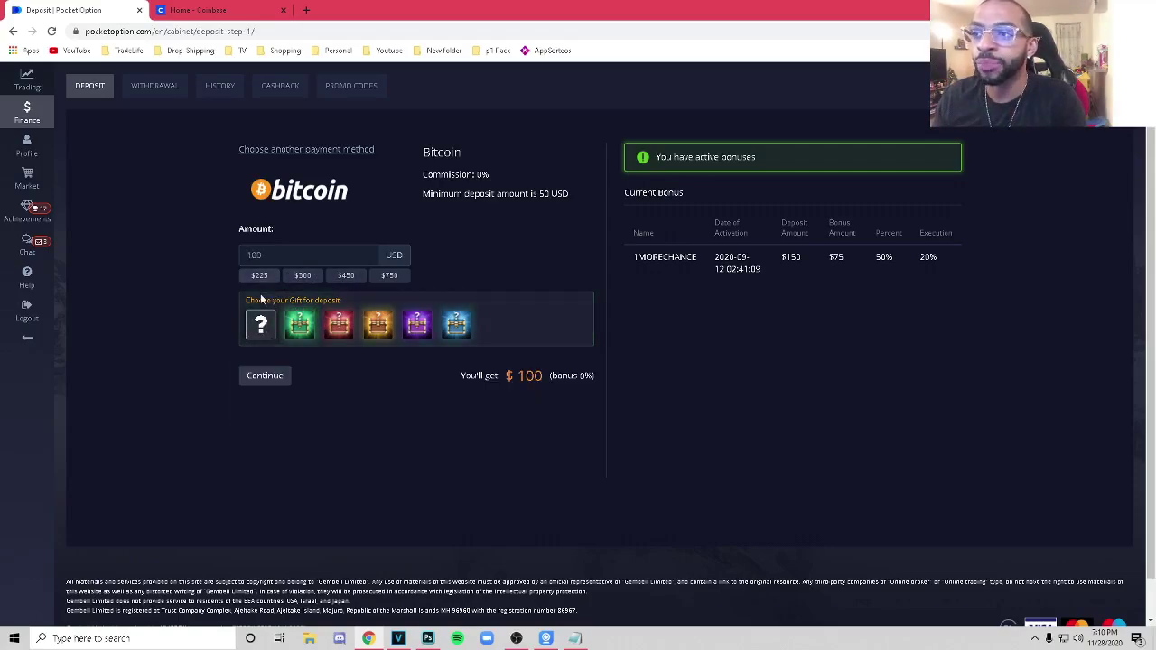
drag(272, 300, 327, 300)
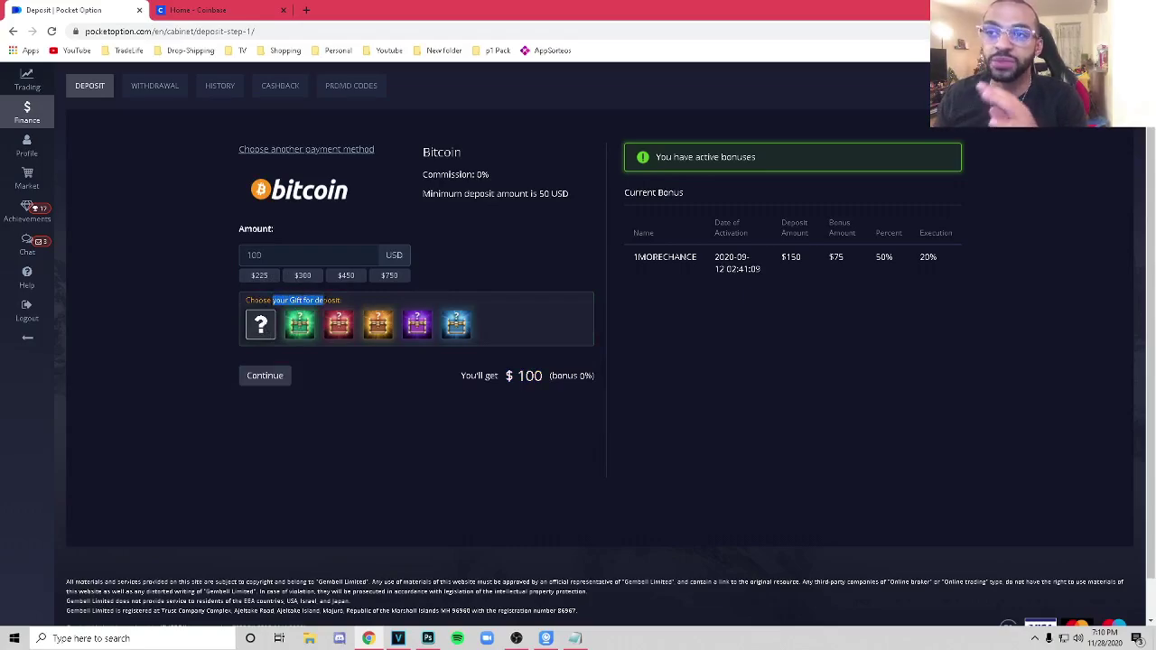
click(179, 309)
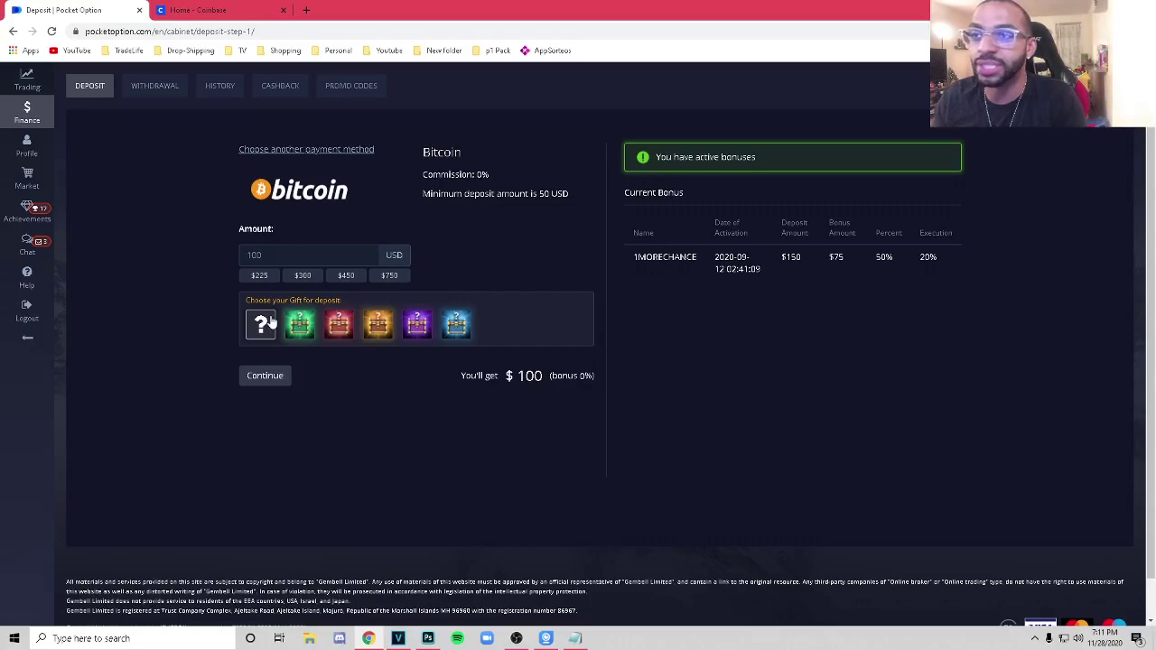
click(456, 323)
drag(390, 409, 307, 398)
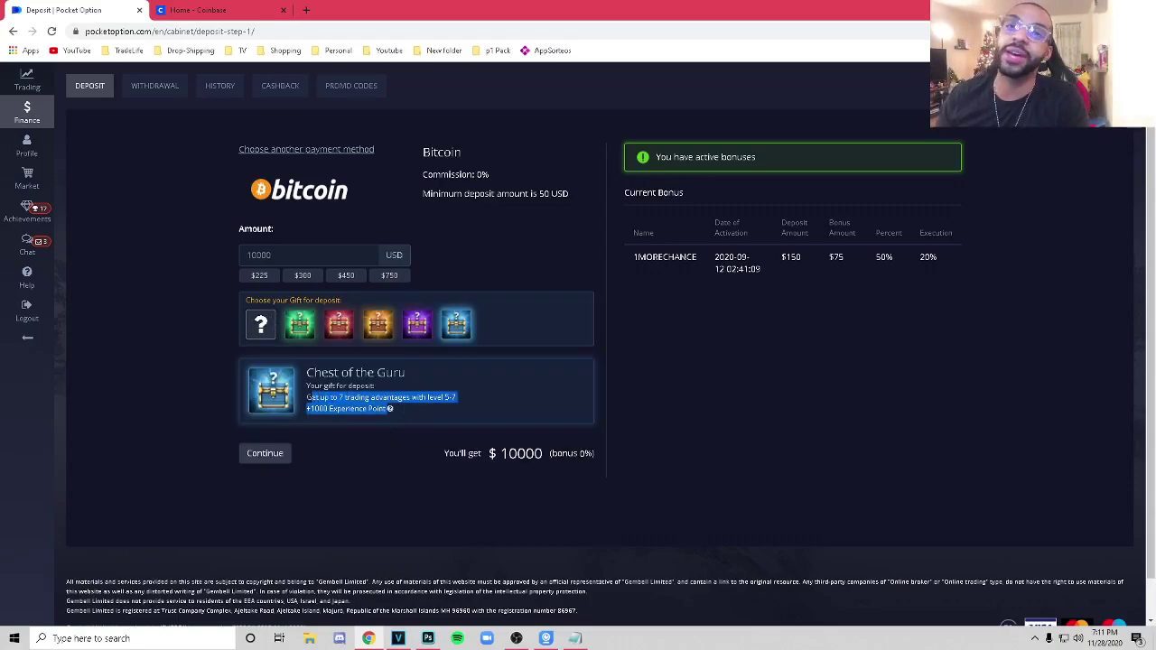
click(307, 397)
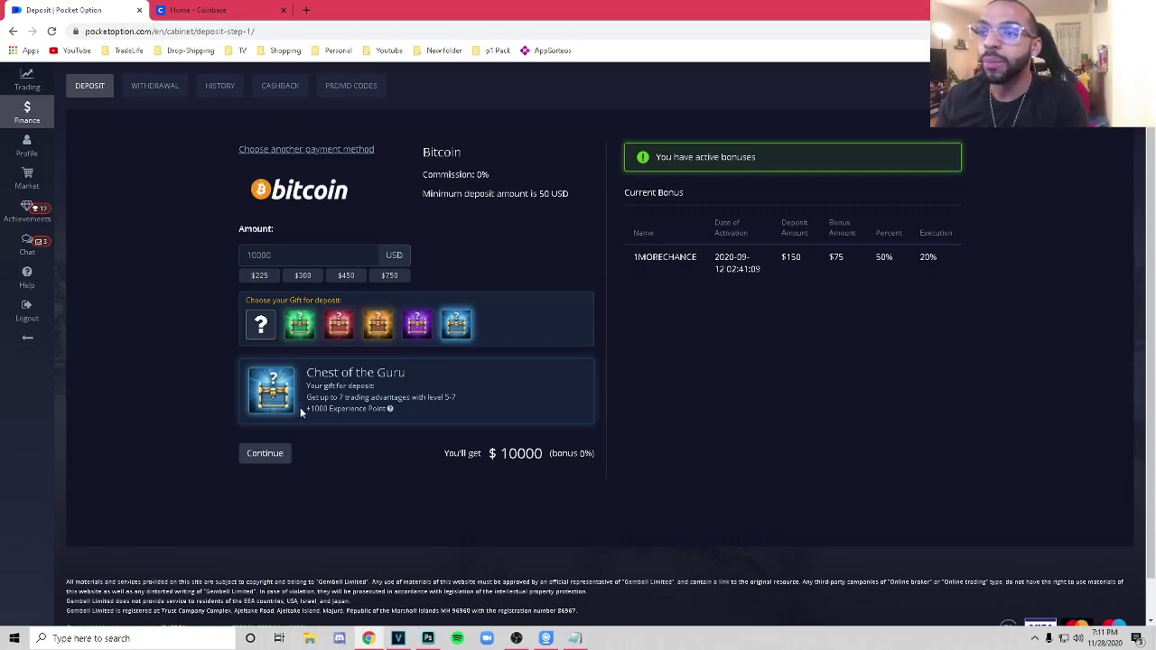
drag(306, 397, 470, 397)
click(419, 409)
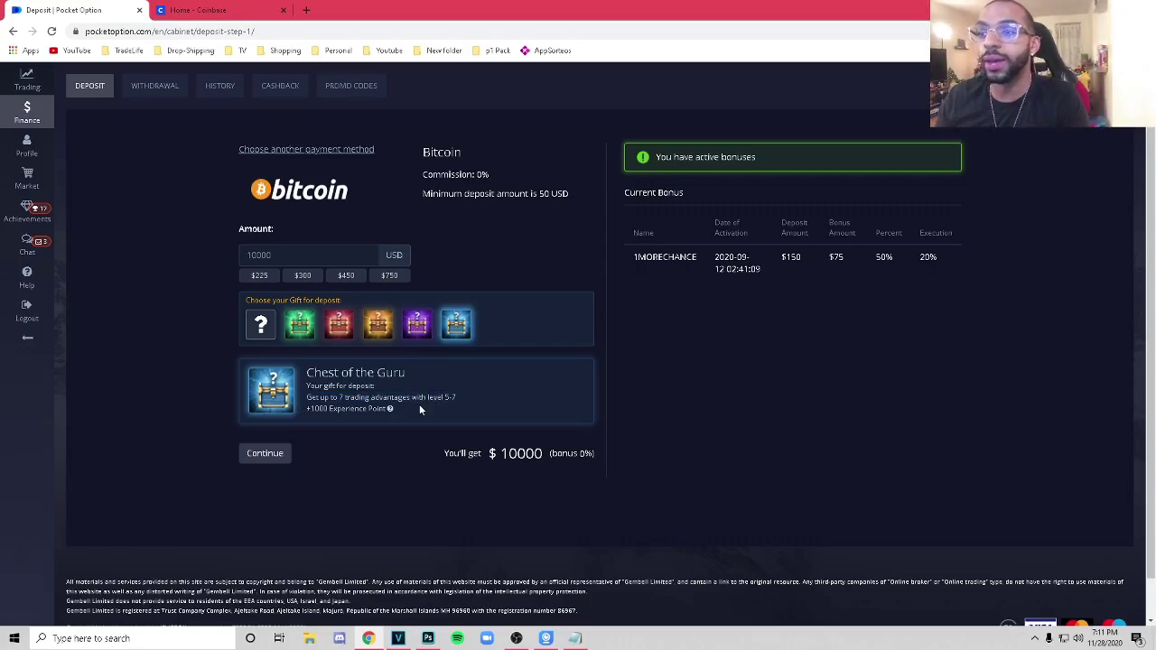
drag(306, 410, 380, 410)
click(411, 418)
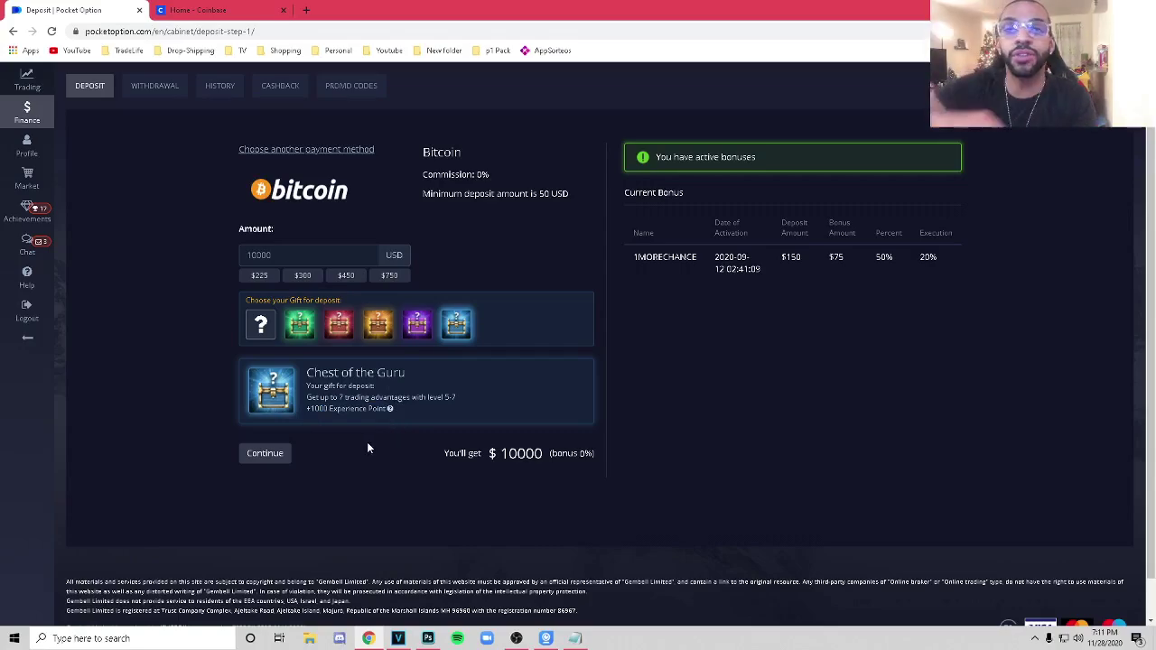
- Set the deposit amount to 50 and submit the $50 Bitcoin deposit request
double_click(304, 254)
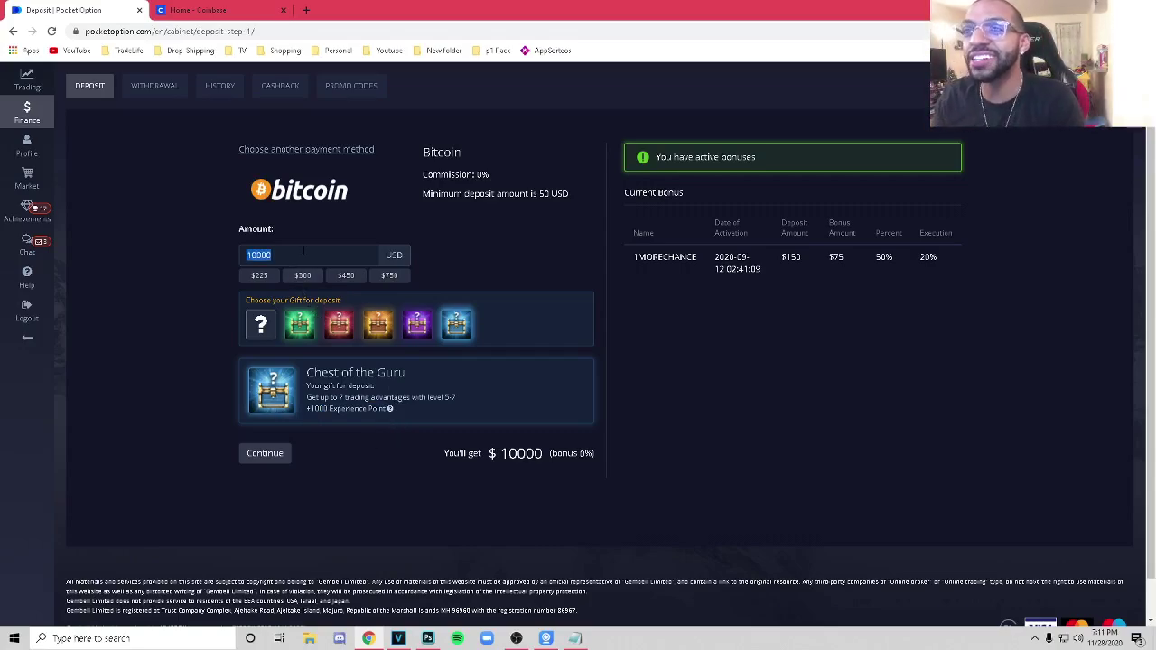
text(50)
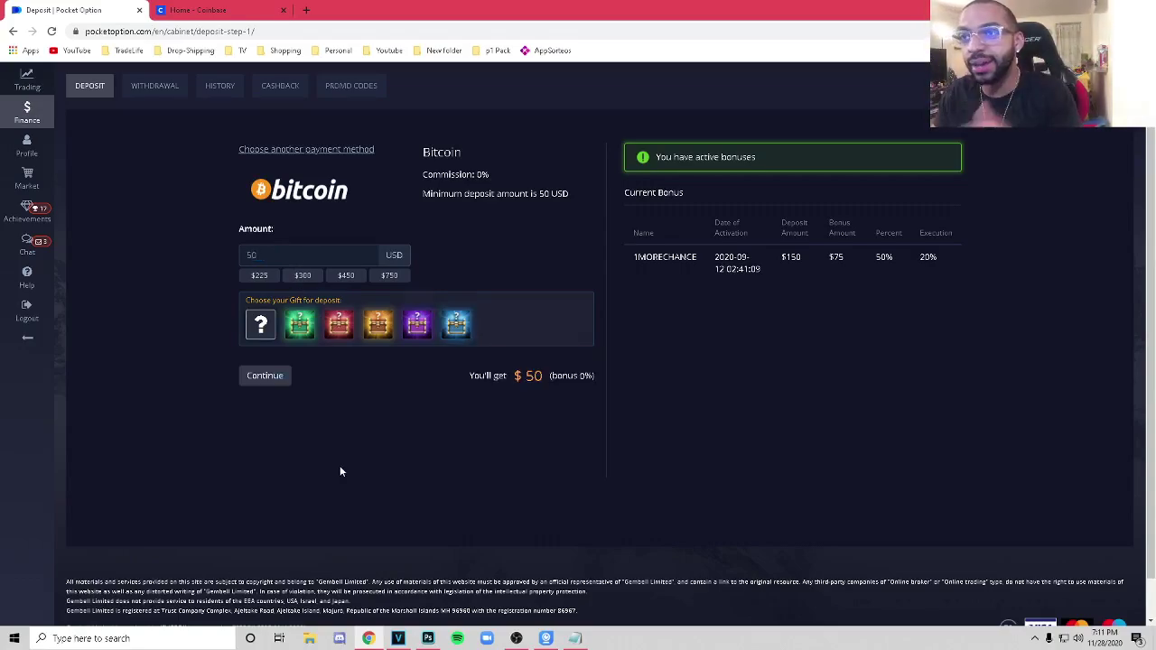
click(286, 378)
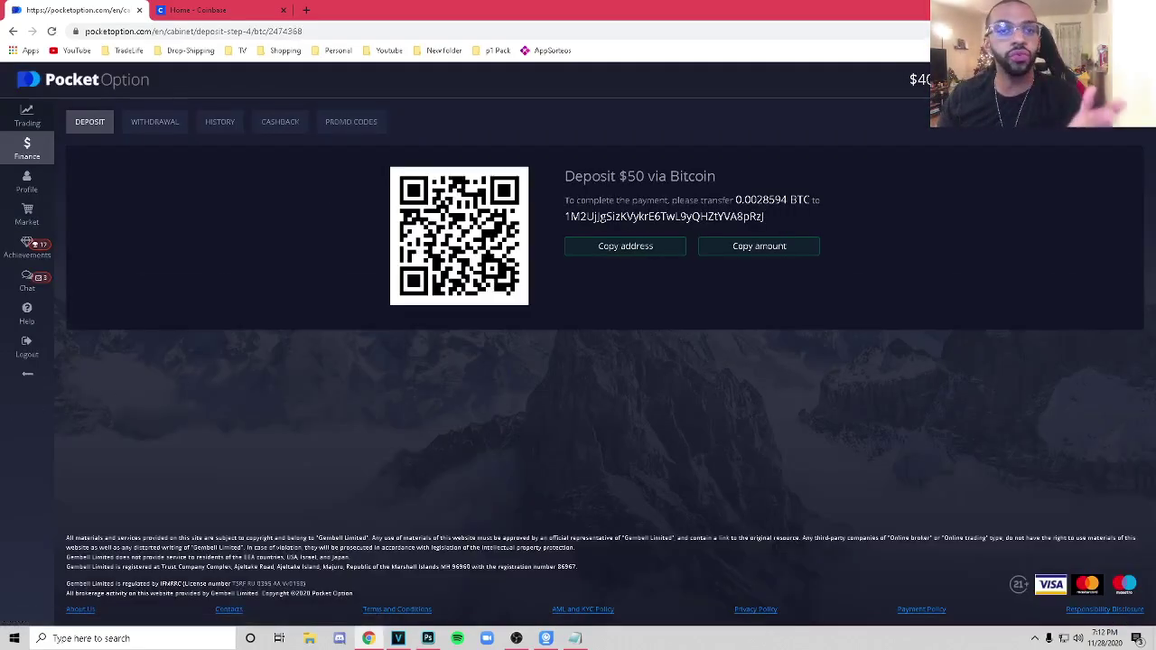
- Copy the $50 deposit's Bitcoin payment address and move to the Coinbase dashboard
key(alt+Tab)
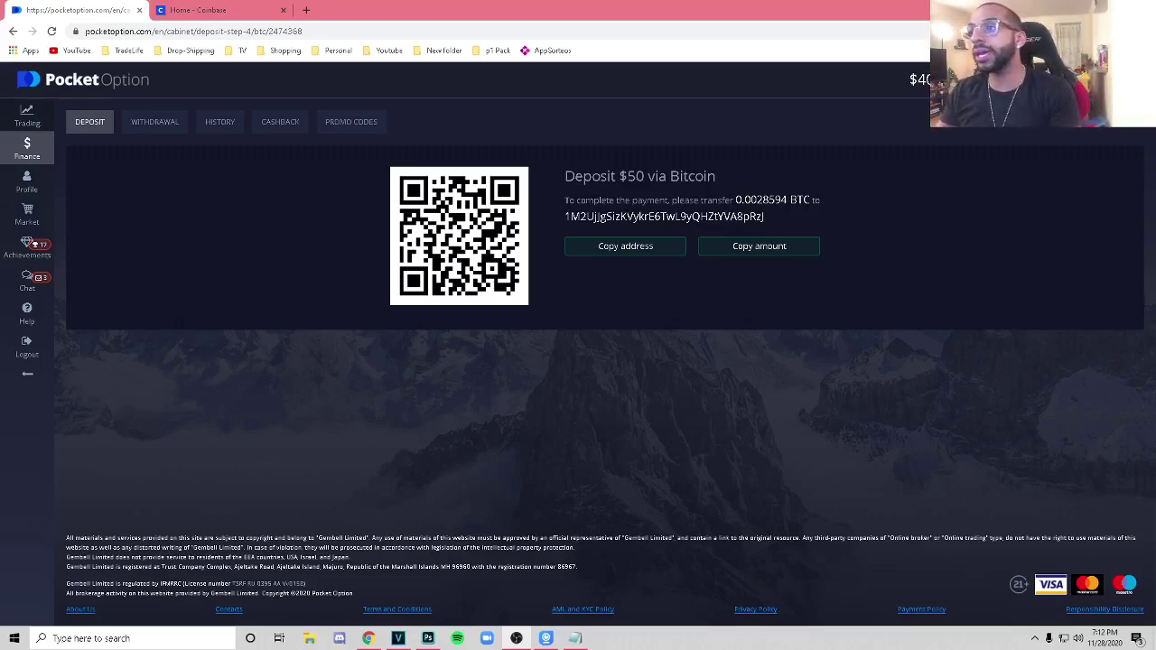
click(628, 252)
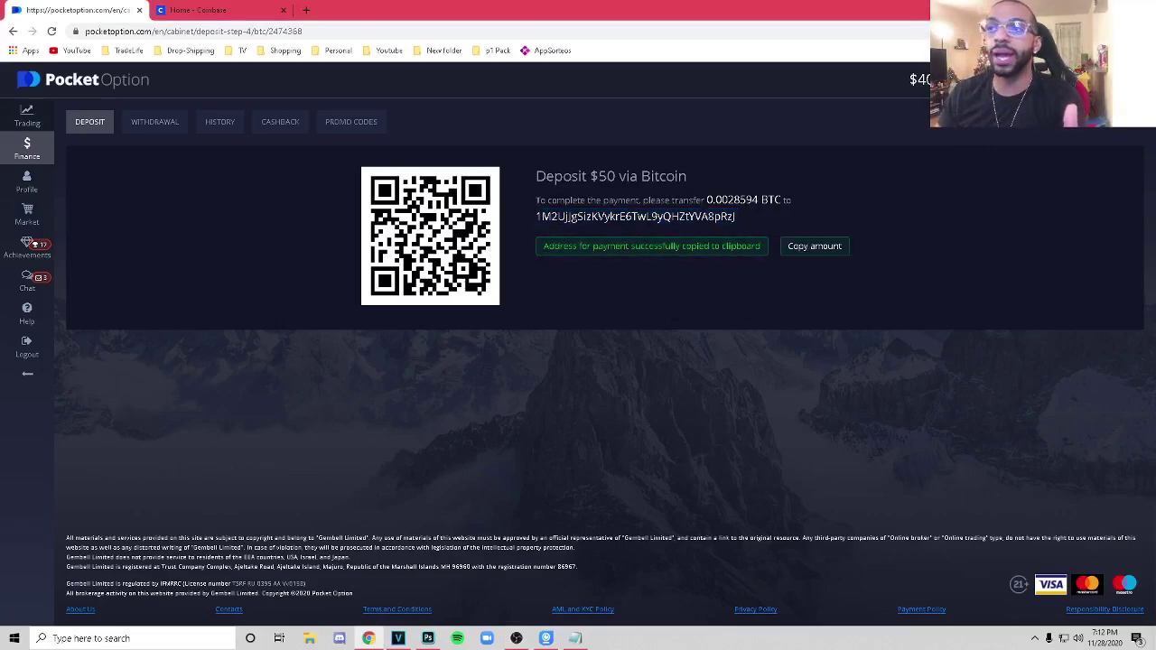
click(224, 9)
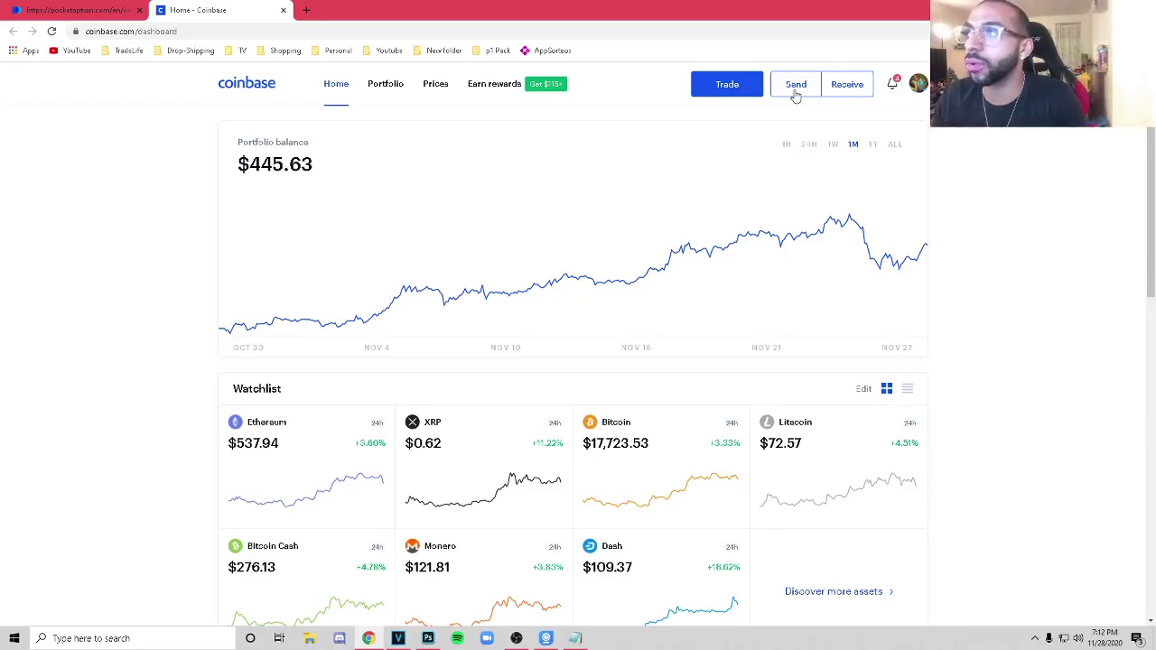
- Fill a Coinbase send of $50 to the pasted deposit address with note 'Pocket Deposit'
click(796, 86)
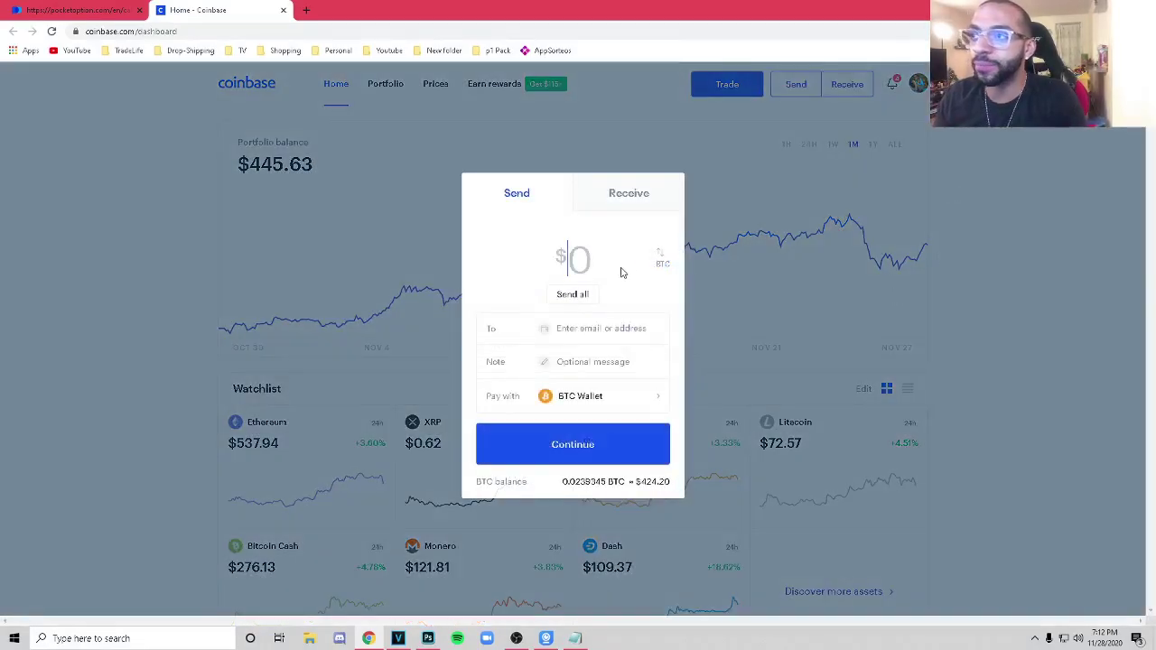
text(5)
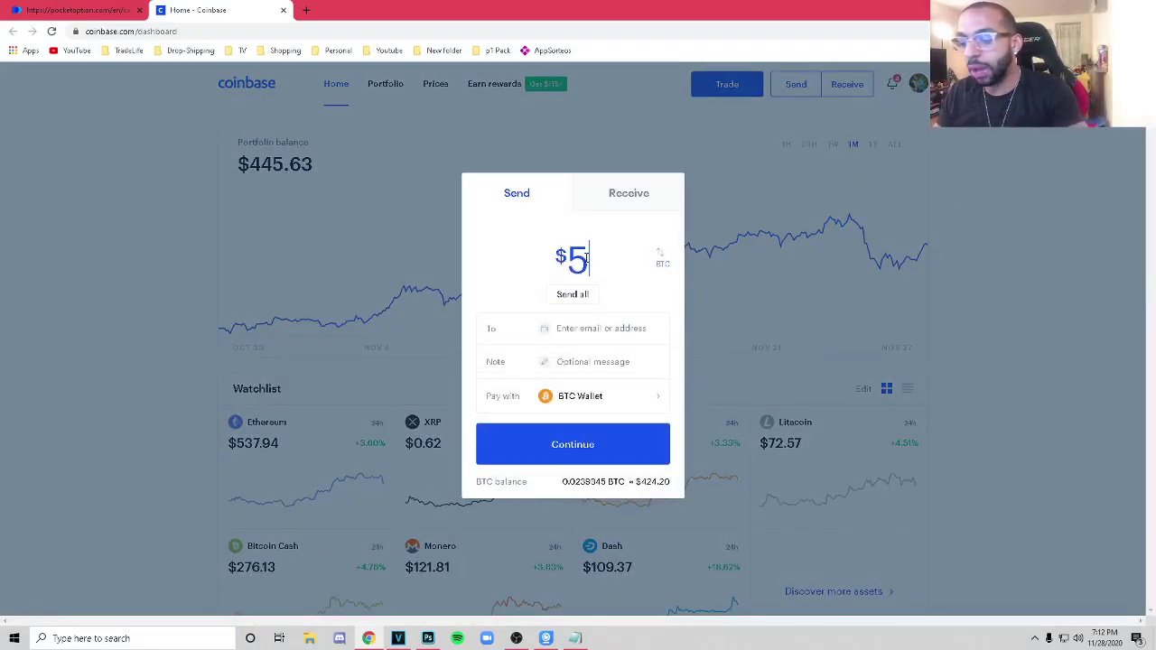
text(0)
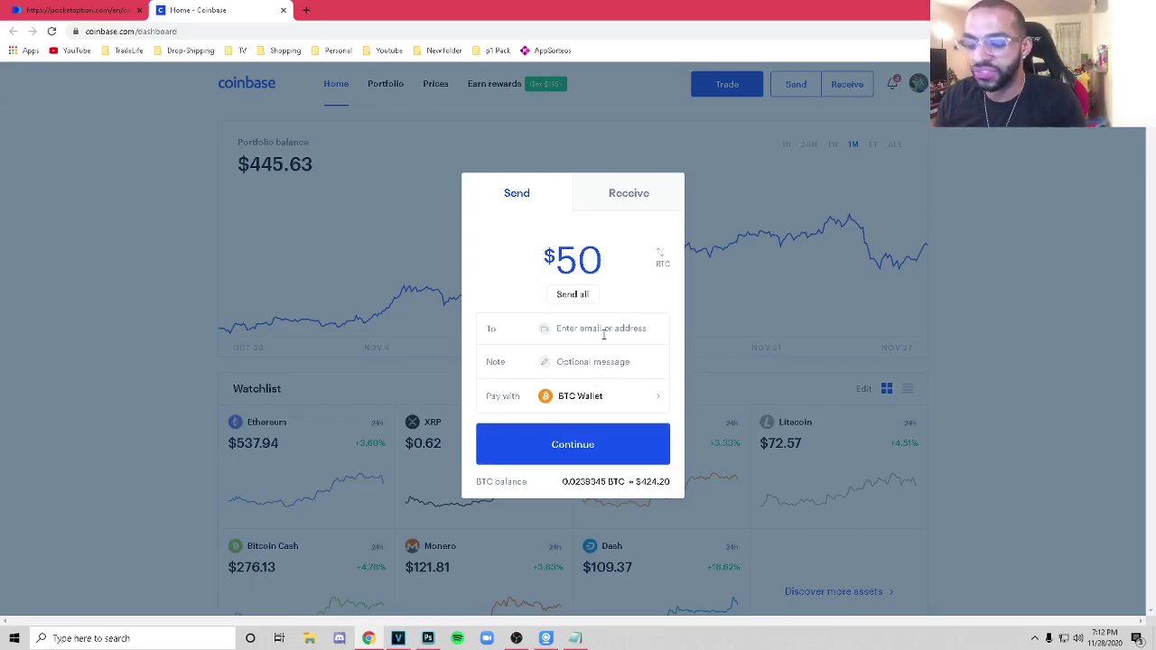
click(603, 335)
key(ctrl+v)
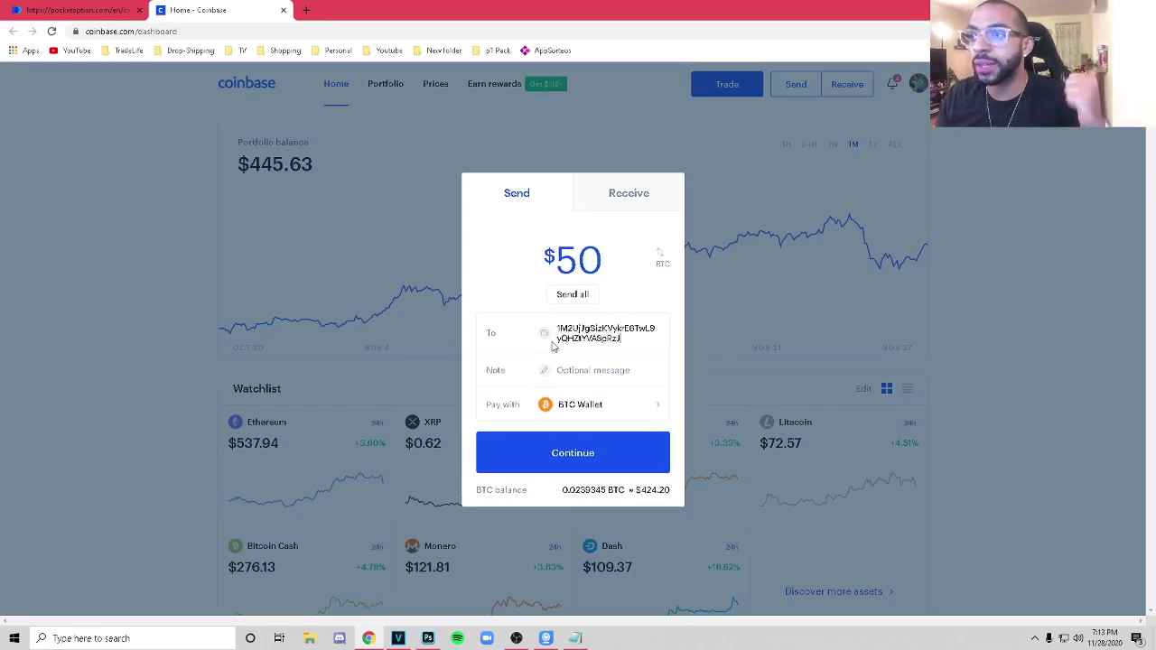
key(ctrl+shift+Tab)
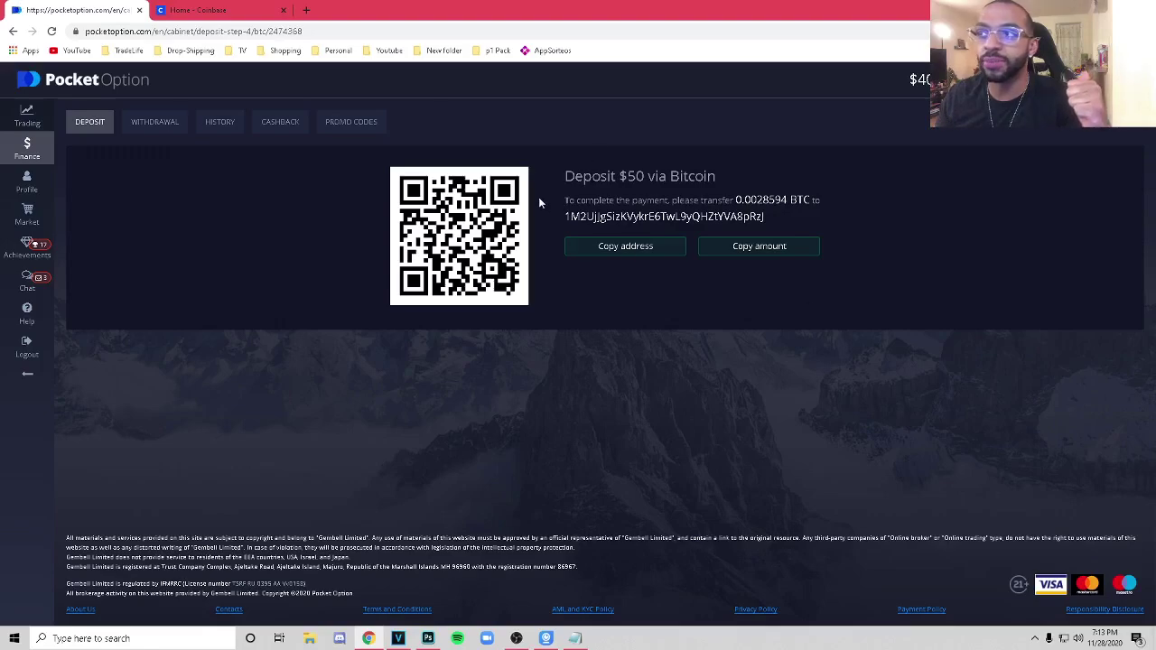
key(ctrl+Tab)
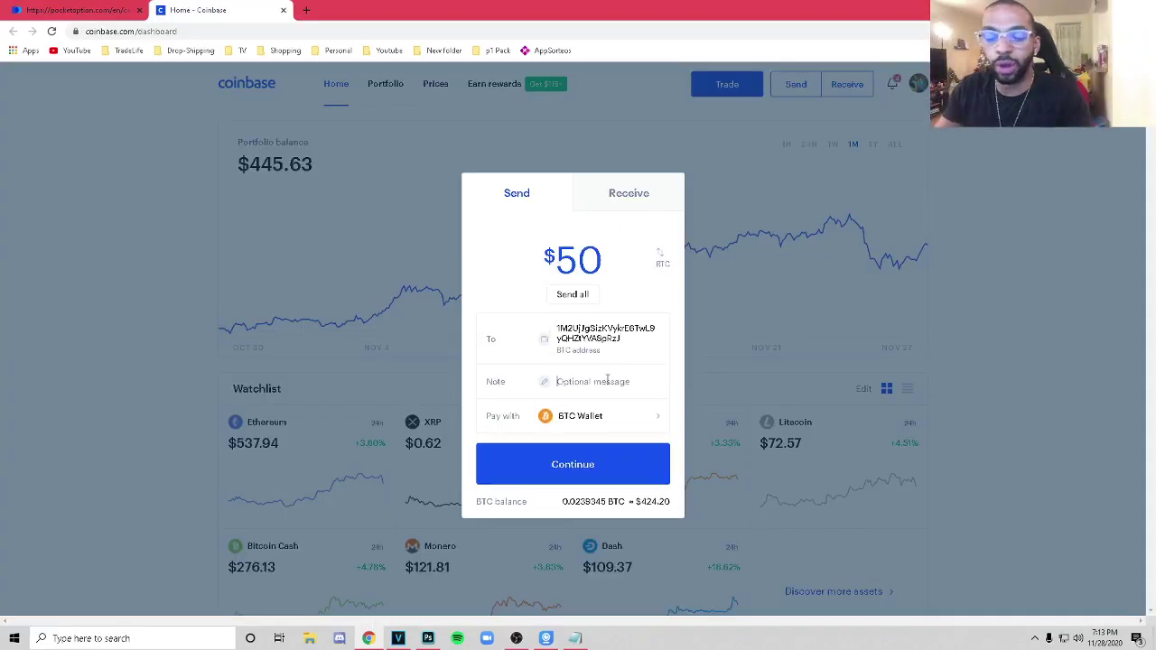
text(Pocke)
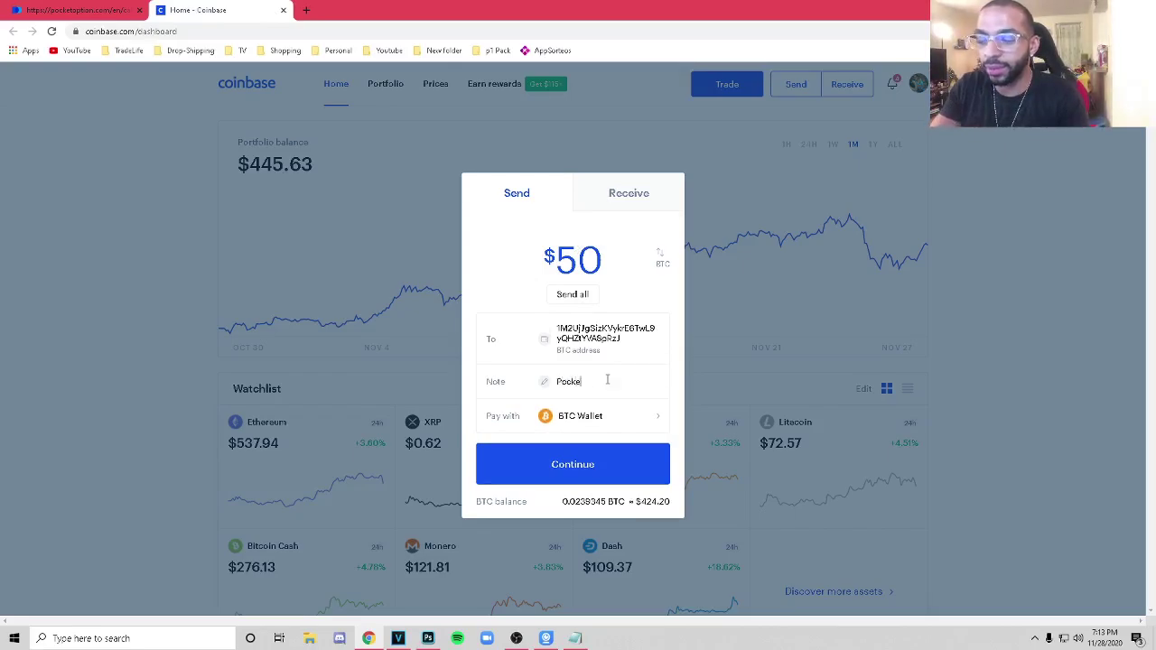
text(t Deposit)
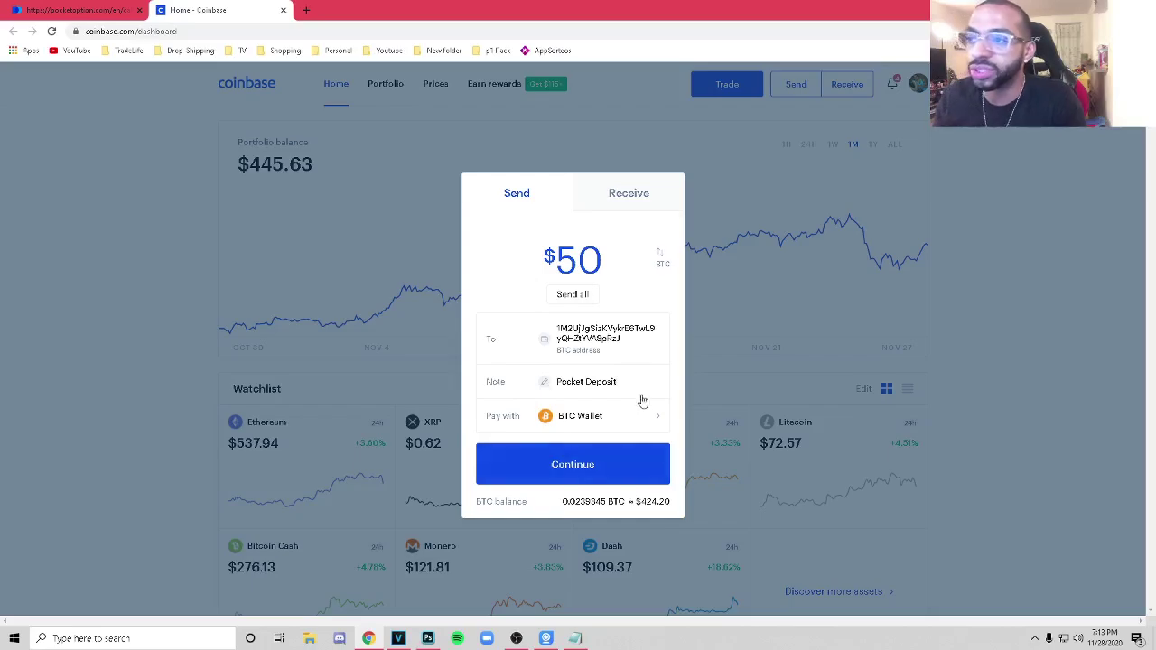
click(591, 470)
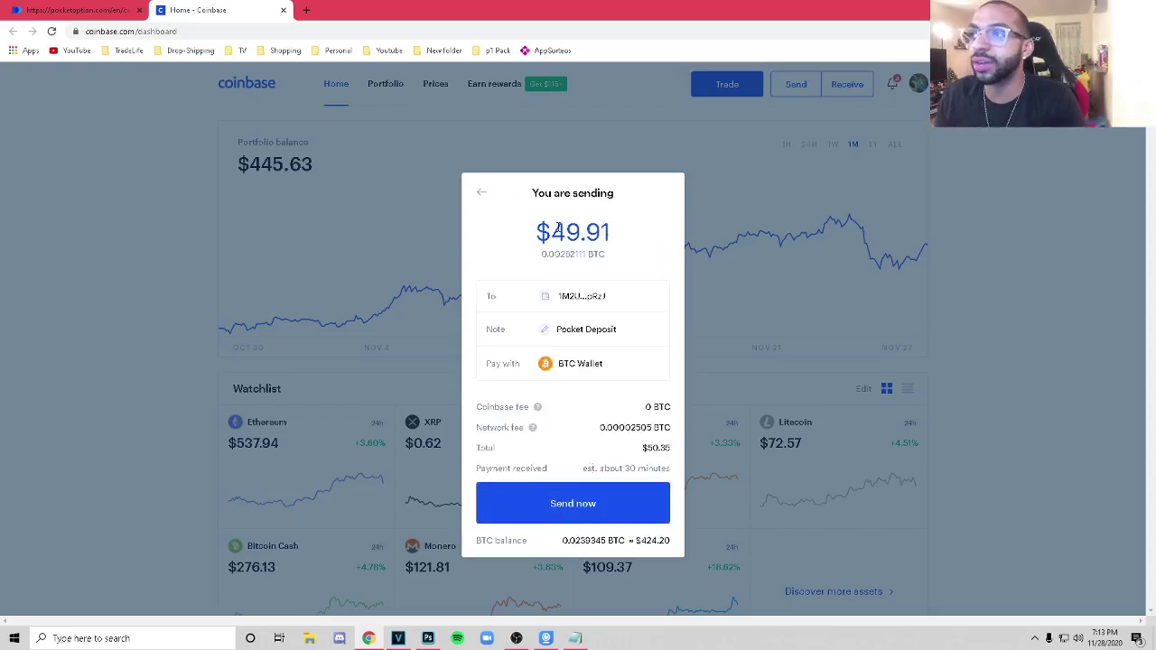
- Review the $49.91 send amount and the estimated 30-minute arrival time
drag(551, 232, 619, 233)
click(619, 233)
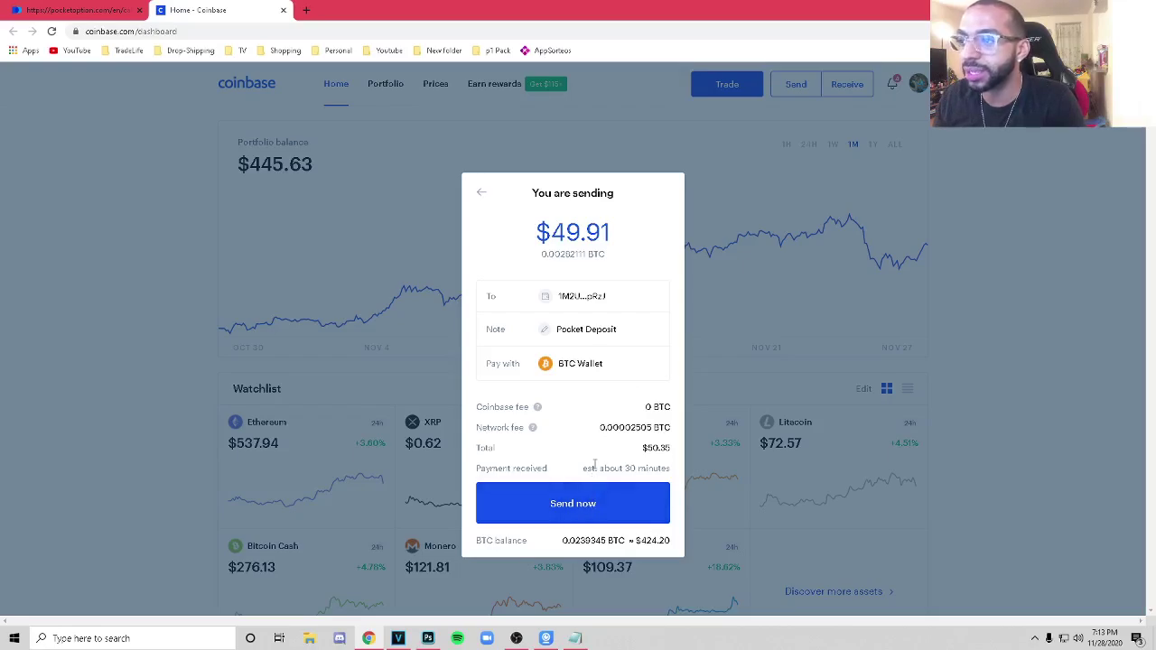
drag(583, 469, 666, 466)
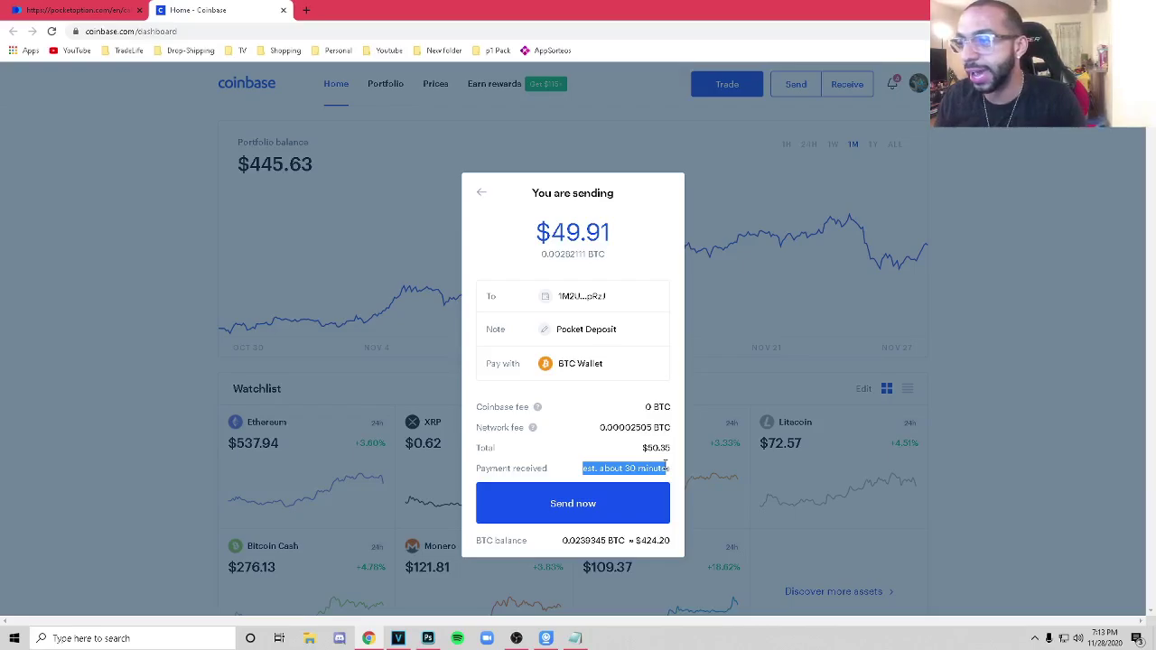
click(632, 479)
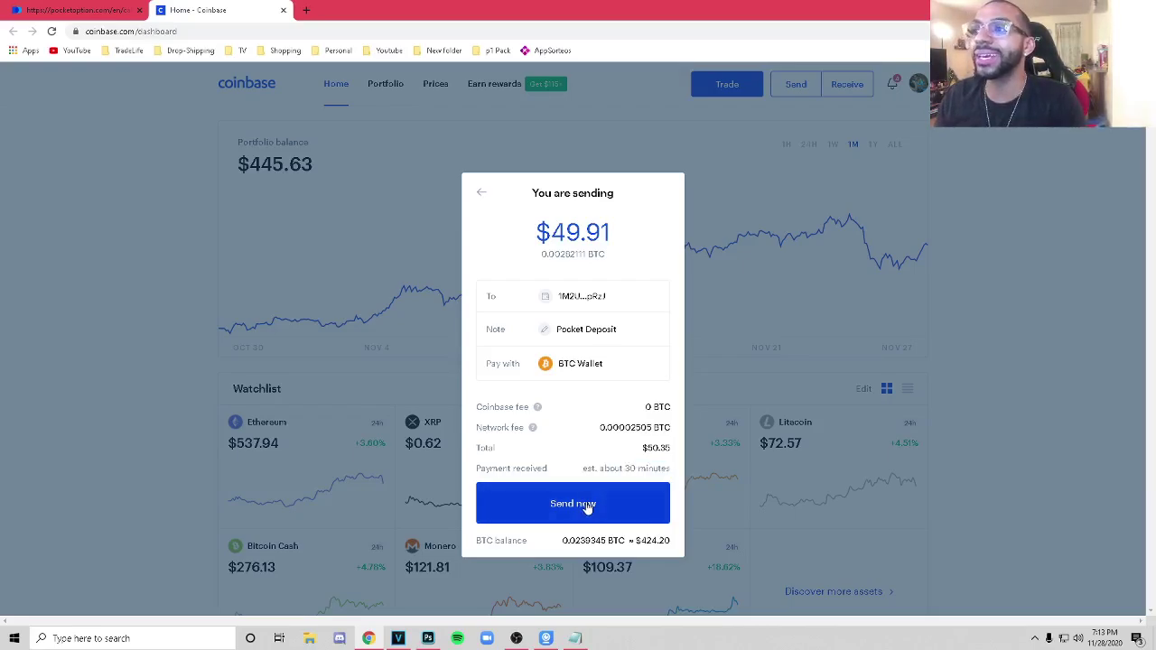
- Send the Bitcoin now and confirm it with the SMS verification code
click(587, 508)
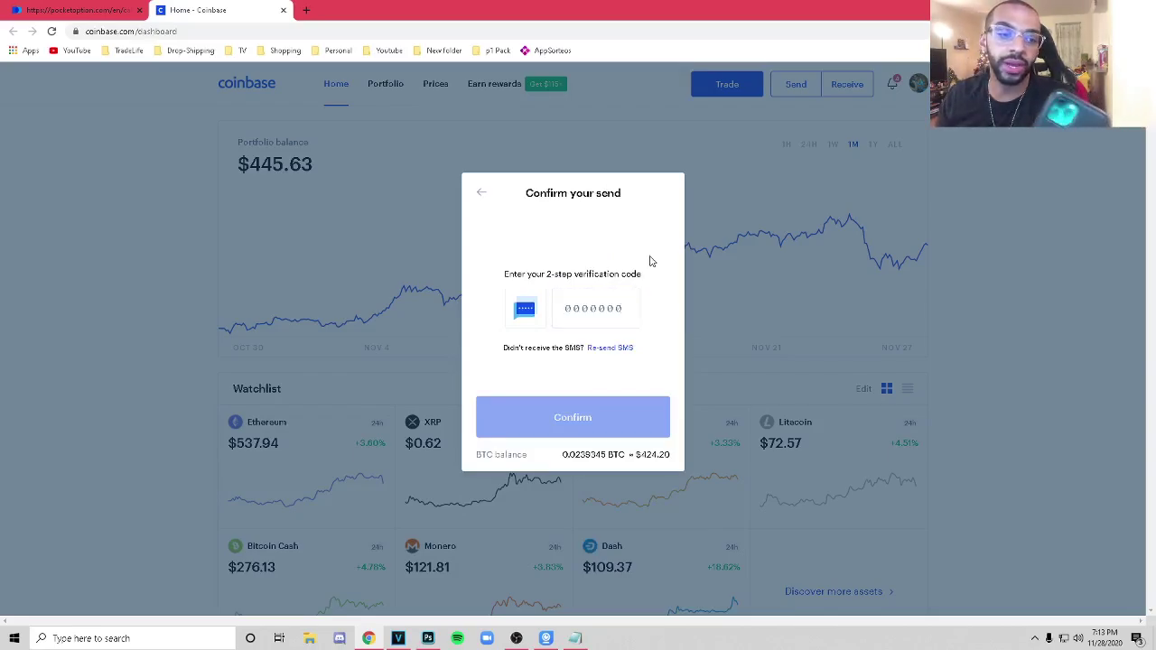
click(603, 318)
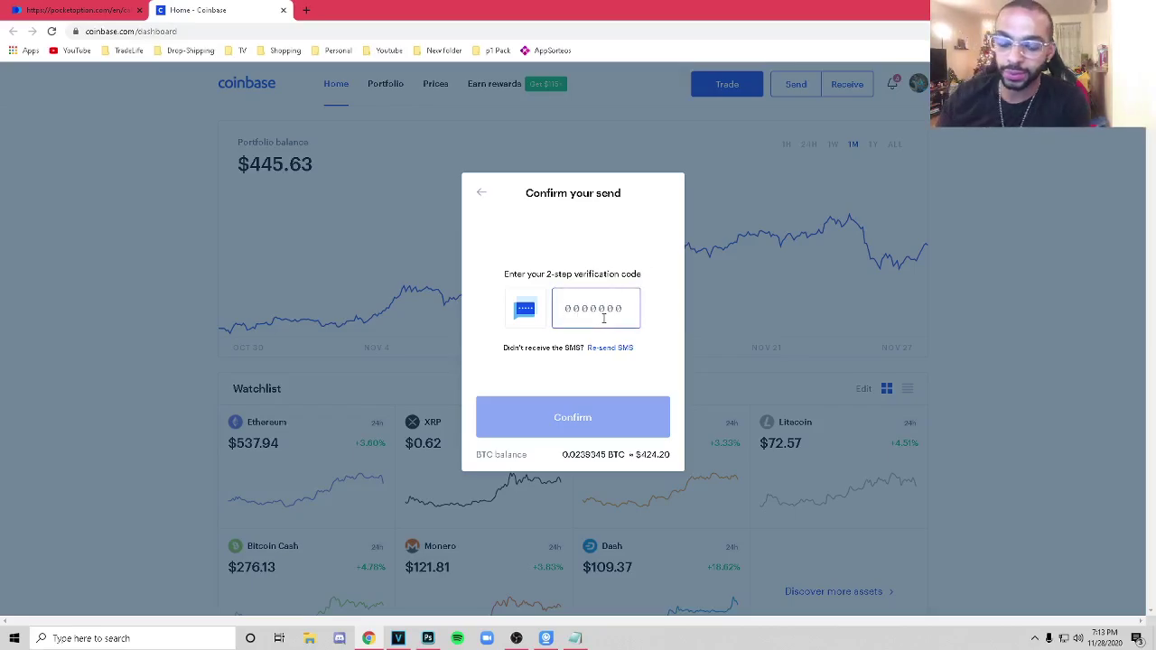
key(Return)
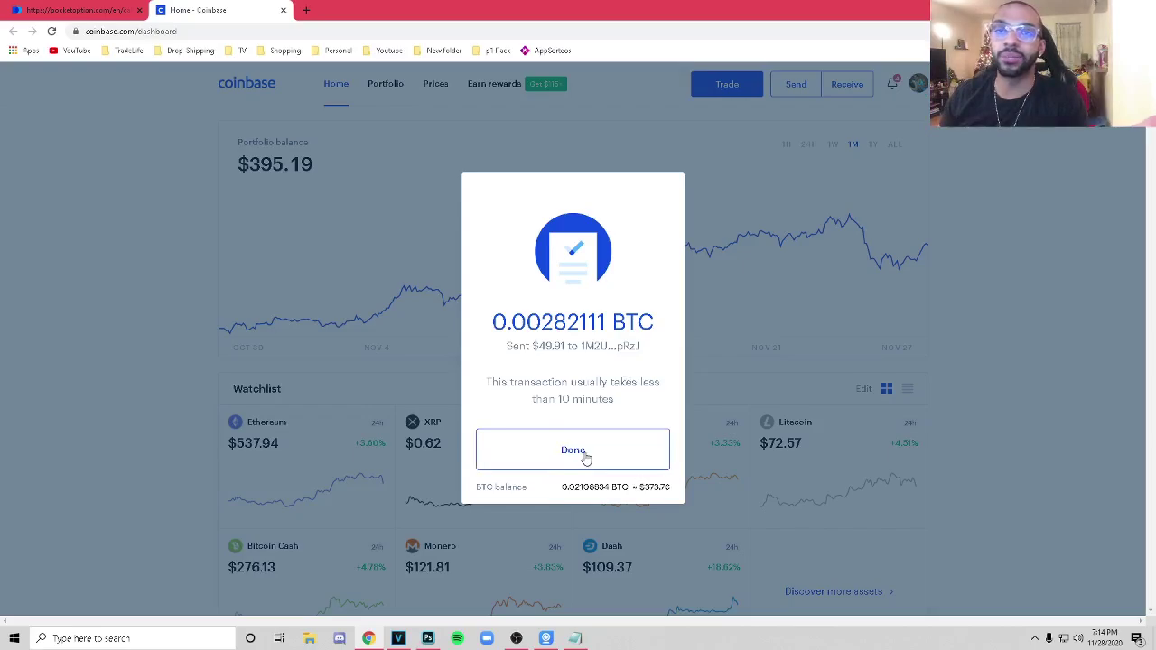
- Dismiss Coinbase's transaction-sent confirmation after glancing at the Pocket Option tab
click(105, 11)
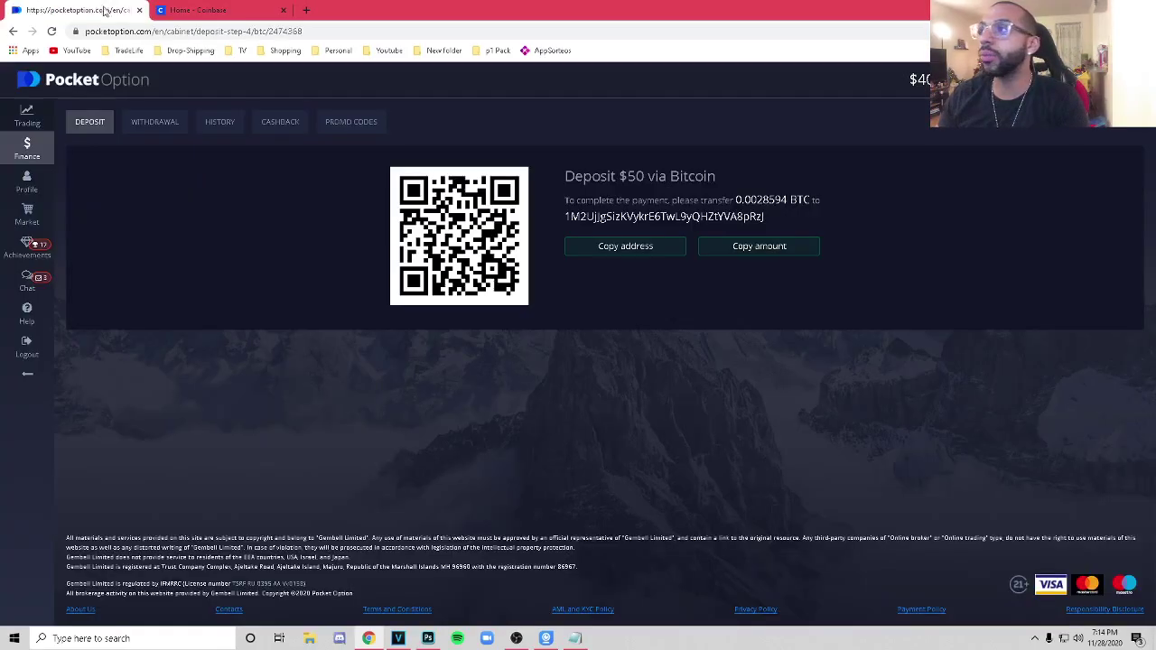
click(175, 7)
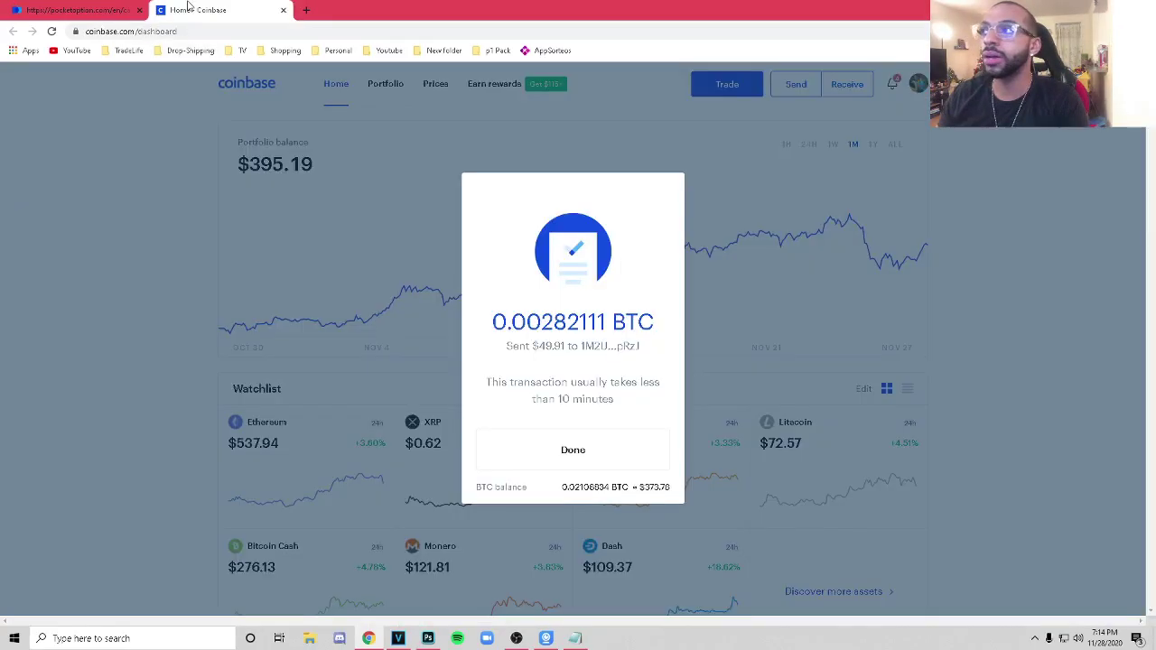
click(608, 465)
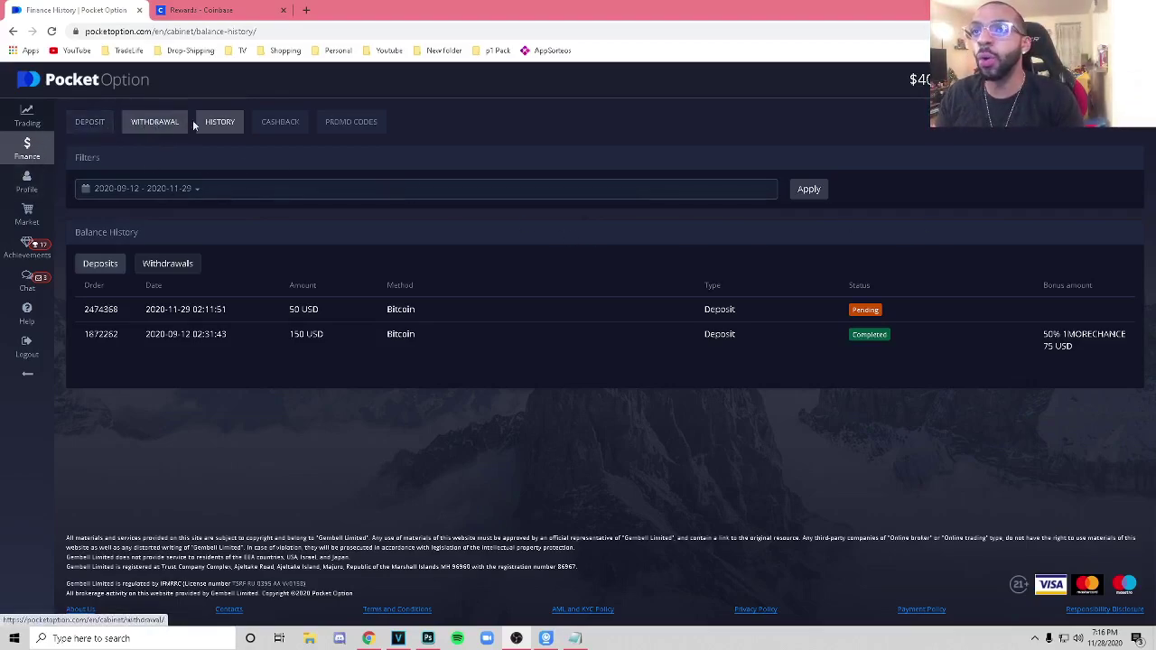
click(217, 126)
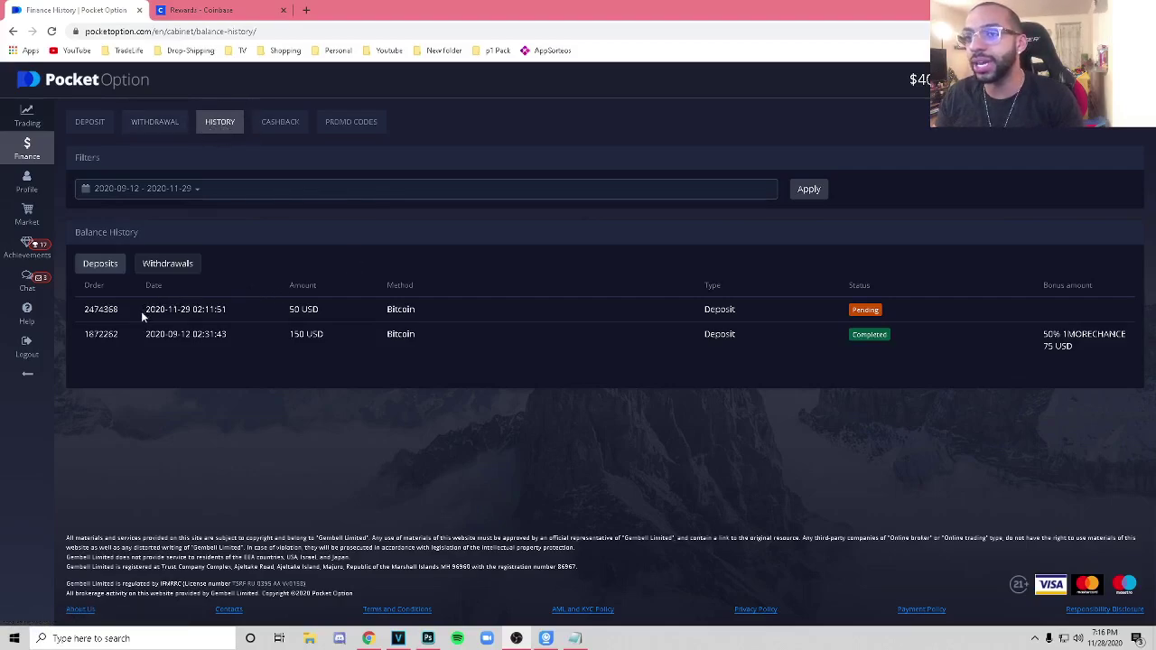
drag(144, 312, 168, 311)
drag(287, 312, 383, 312)
click(383, 312)
drag(707, 310, 726, 311)
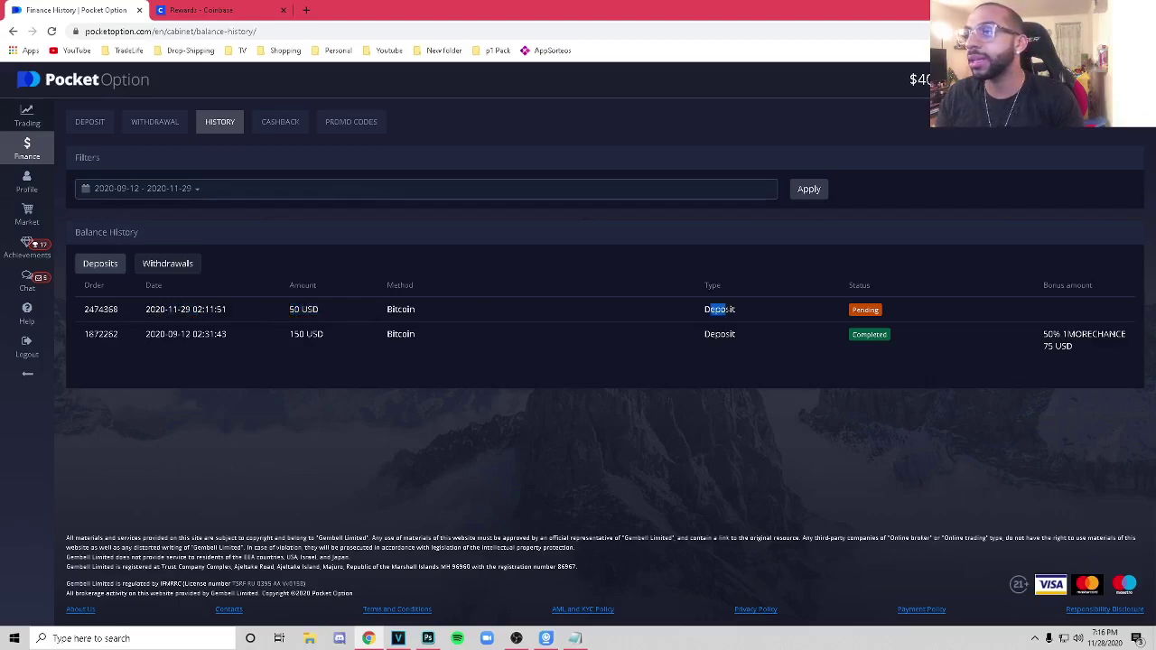
click(871, 315)
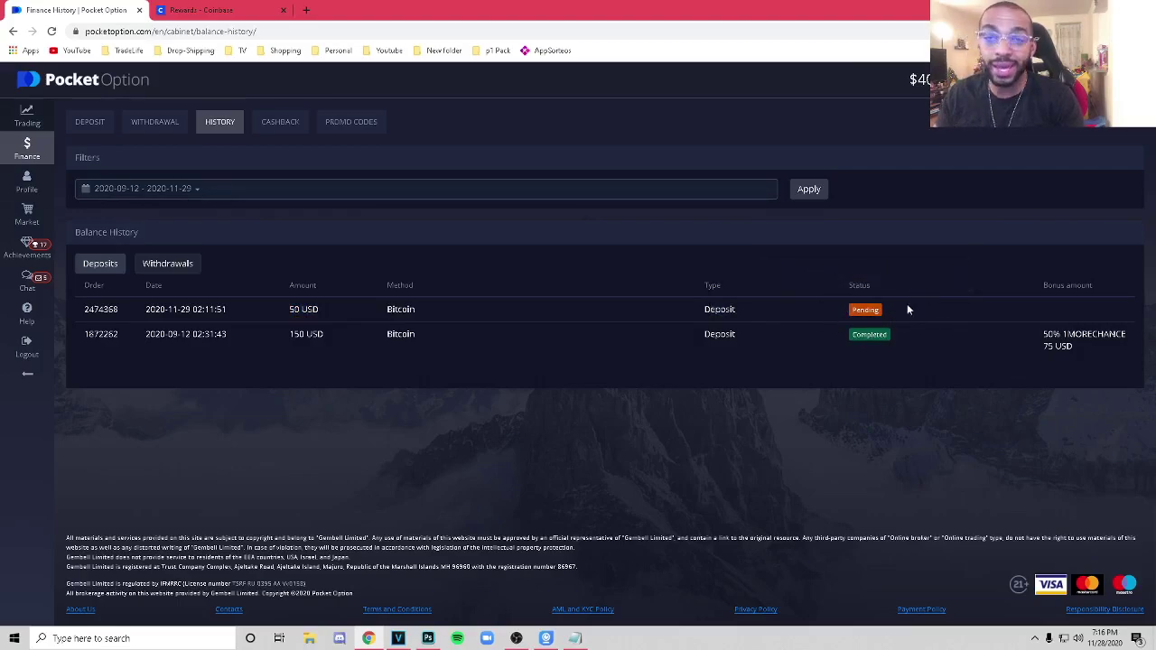
mouse_move(872, 316)
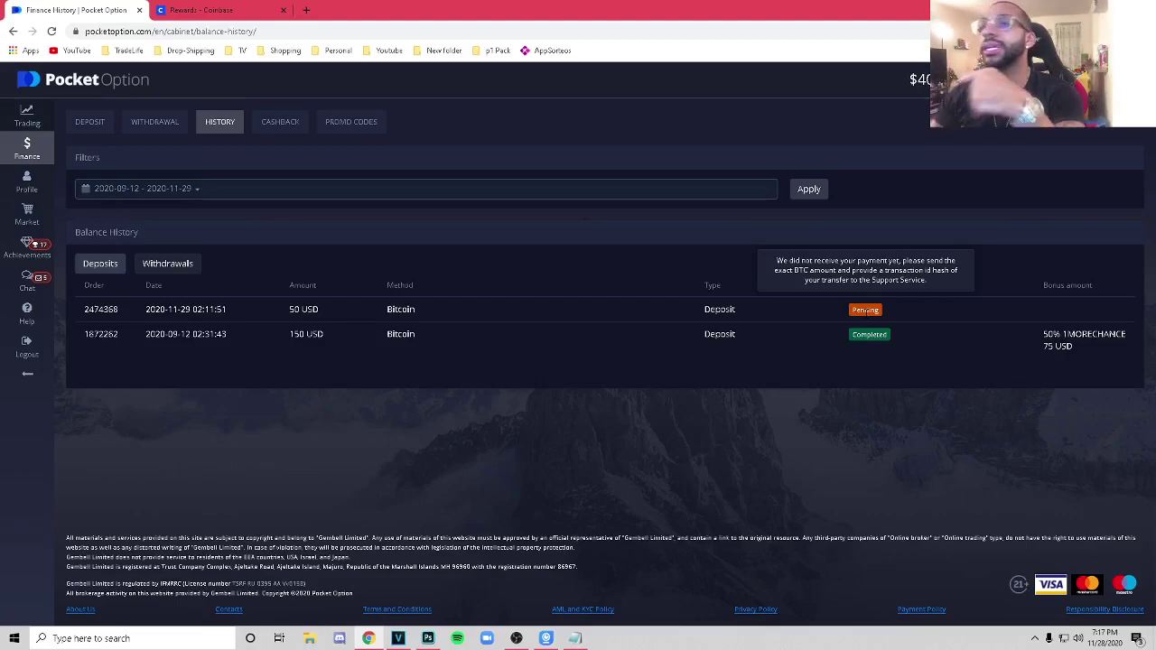
click(253, 8)
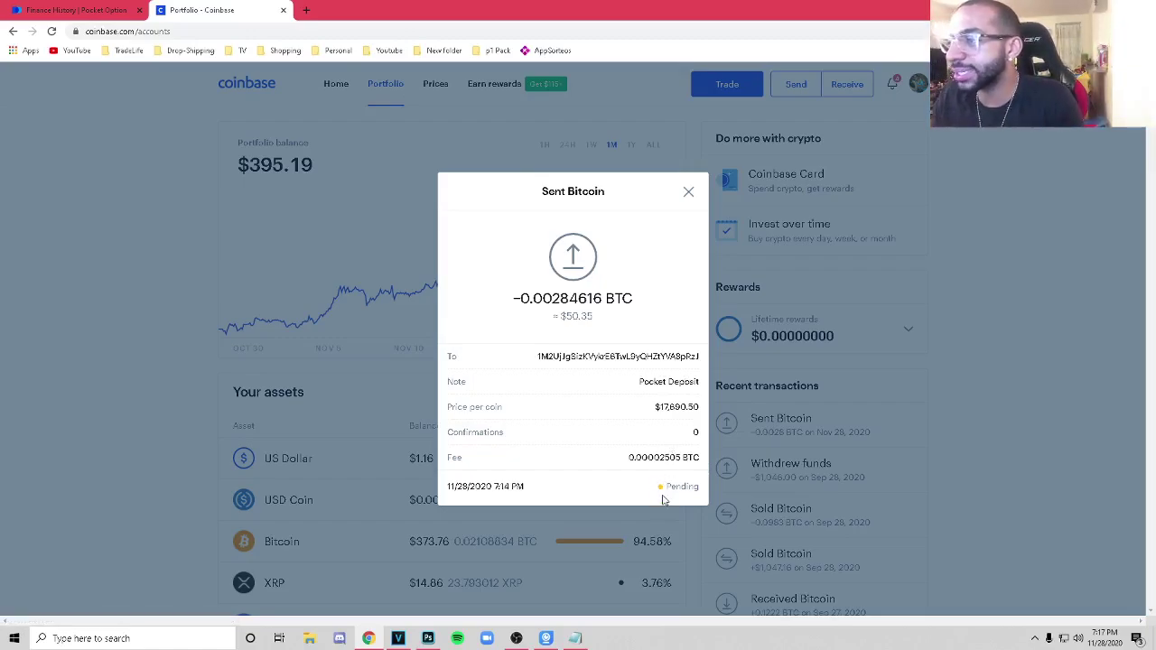
drag(663, 492, 701, 489)
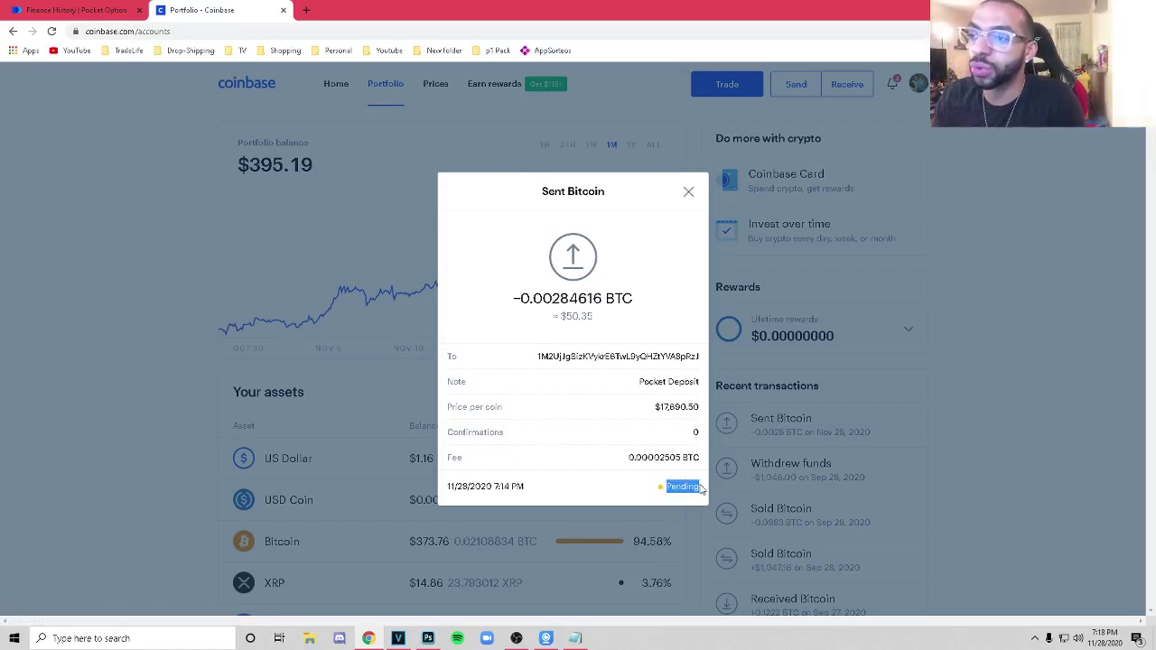
click(691, 486)
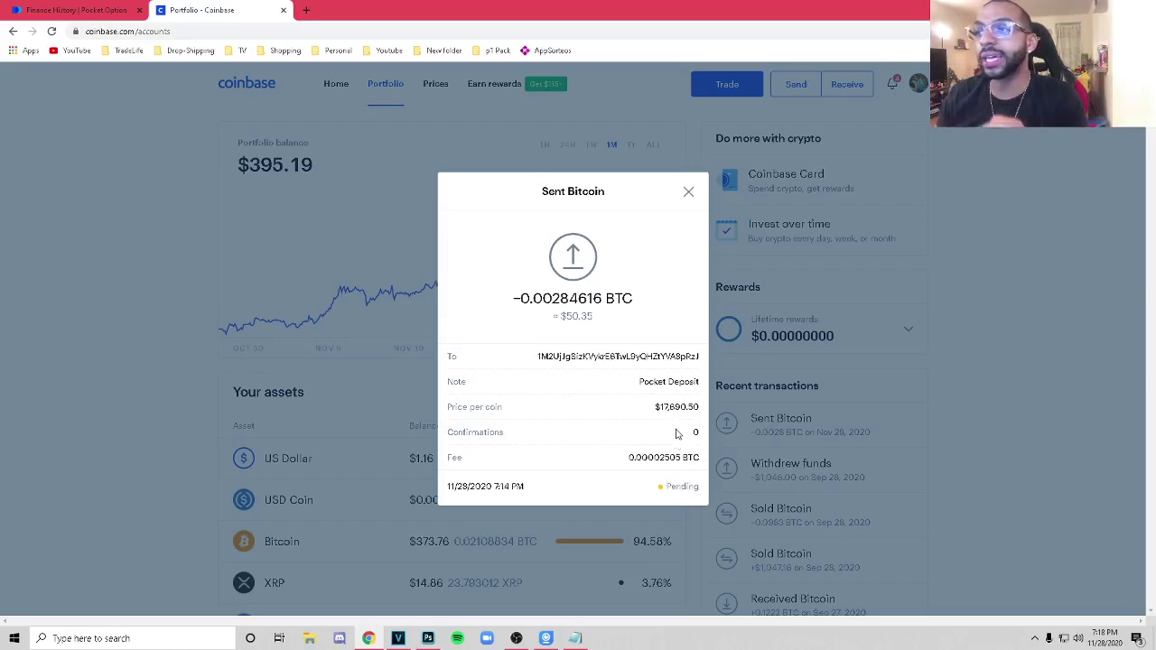
click(113, 7)
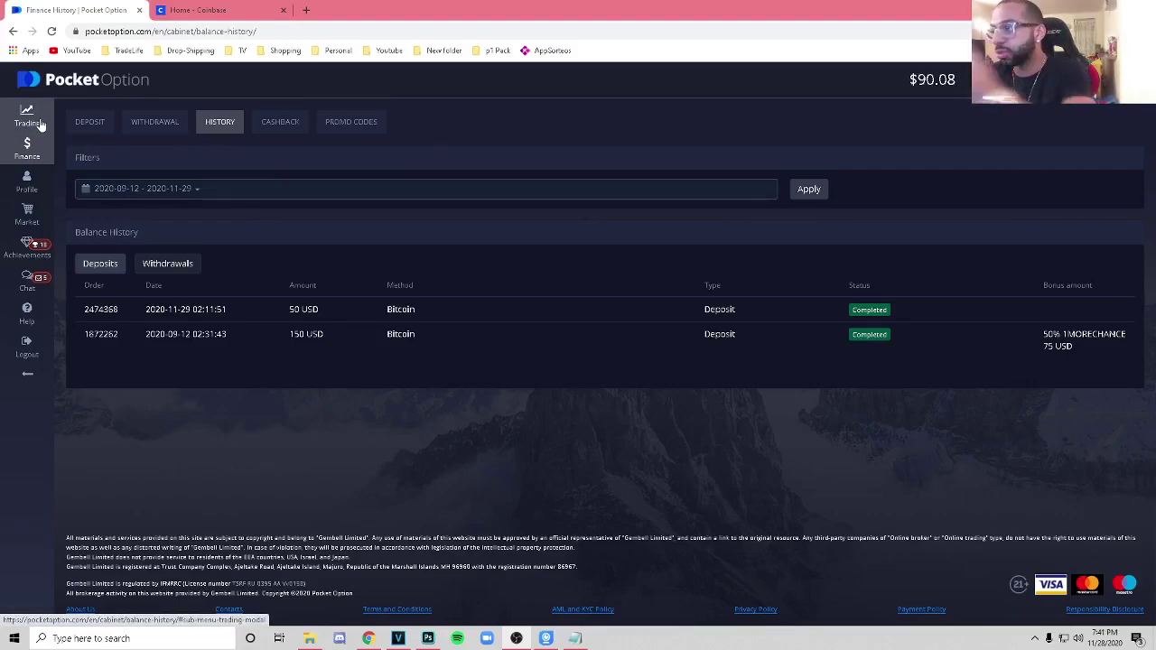
- Open the Trading account chooser from the left sidebar
click(38, 123)
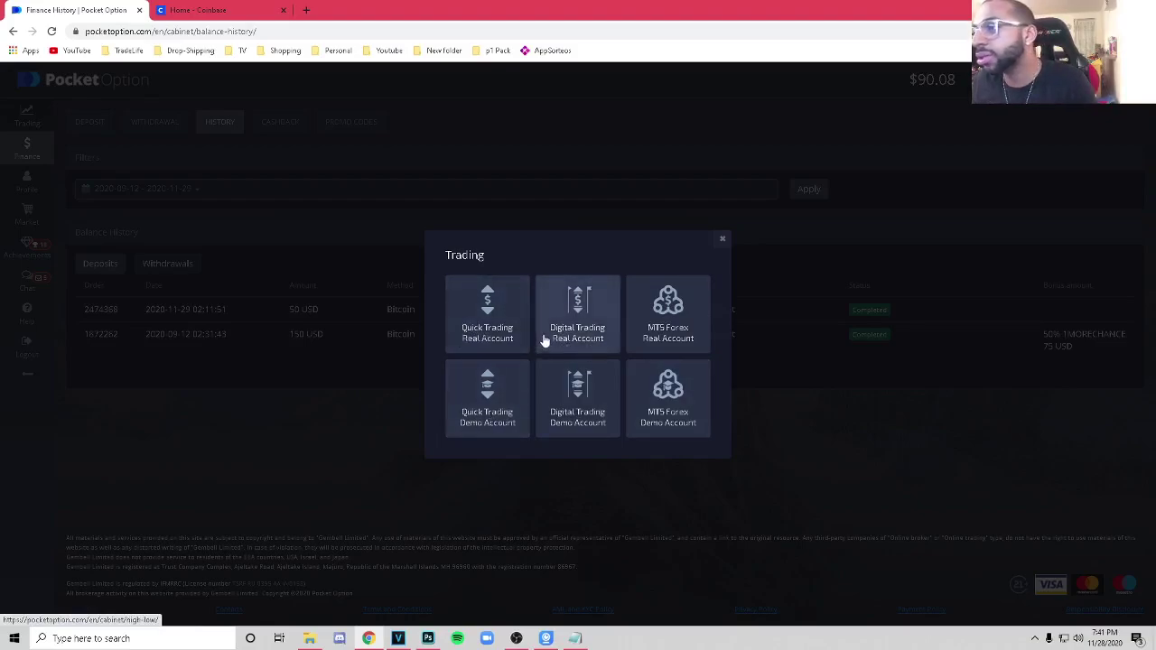
- Start real-account quick trading and switch the chart from Gold OTC to the EUR/JPY OTC currency pair
click(513, 328)
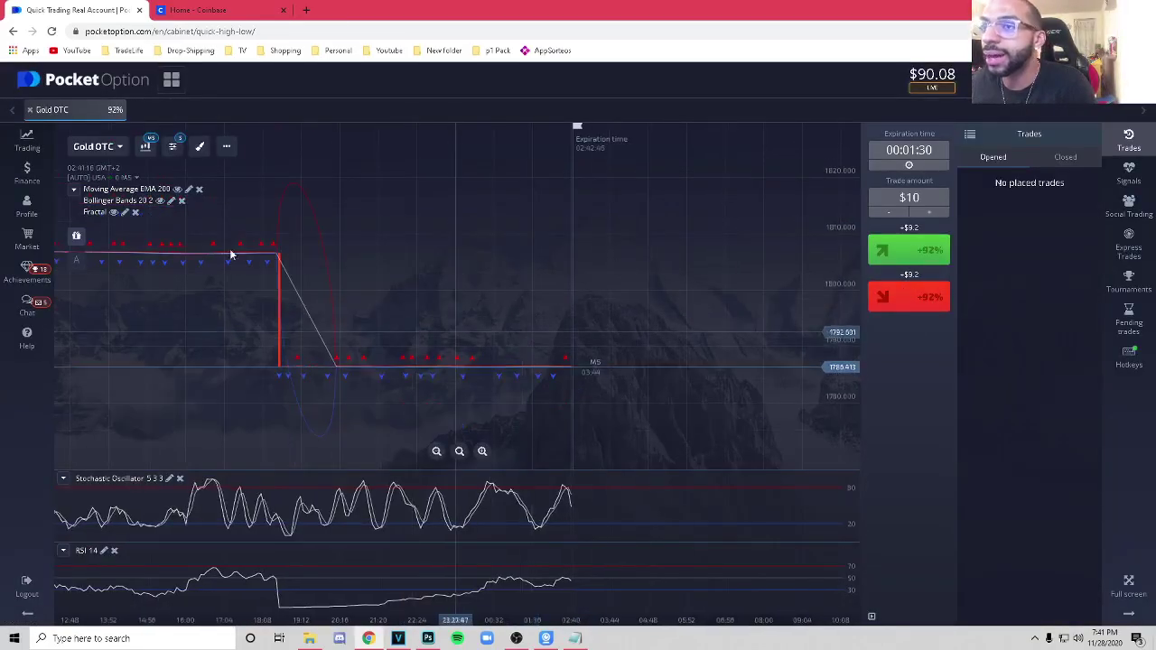
click(96, 147)
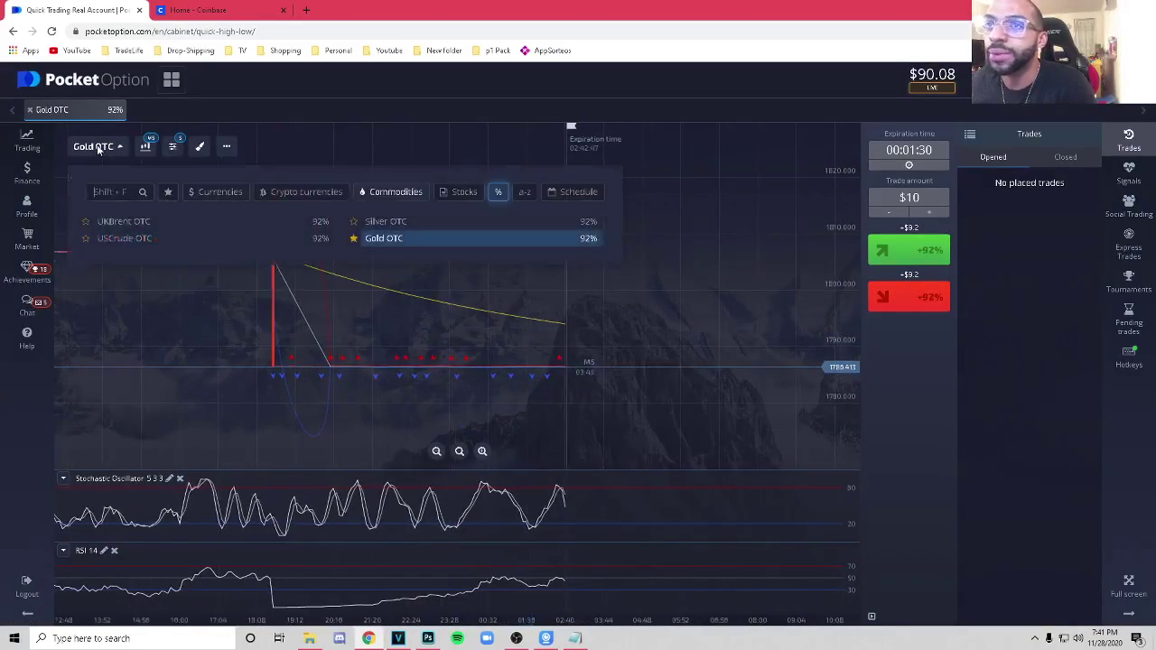
click(203, 192)
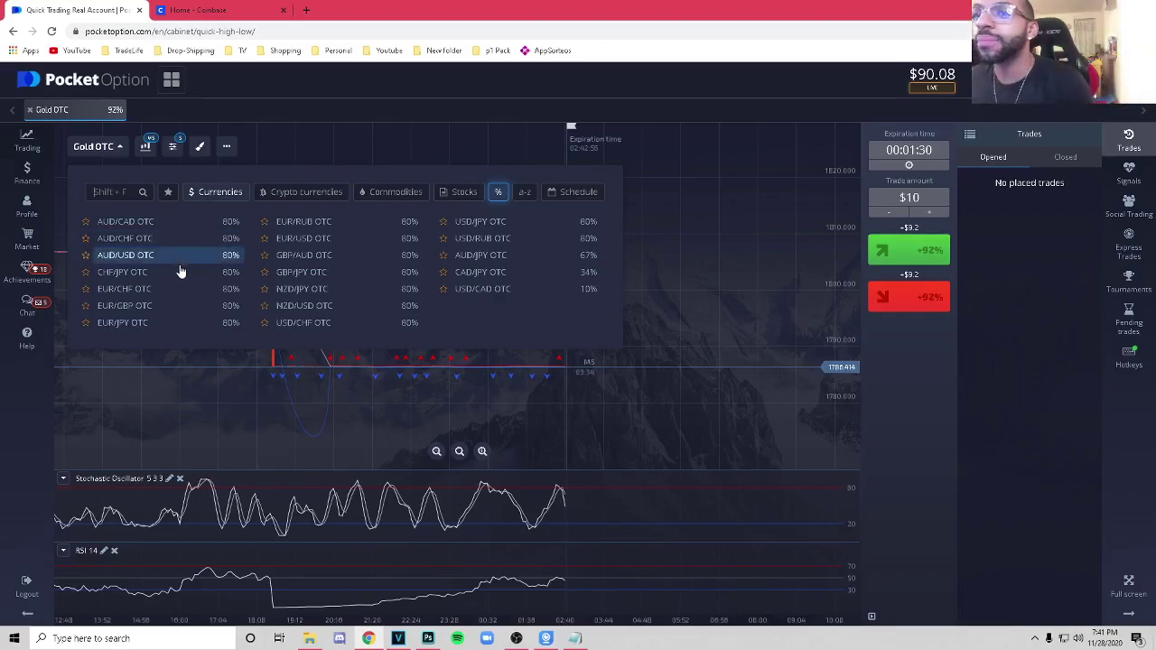
click(171, 323)
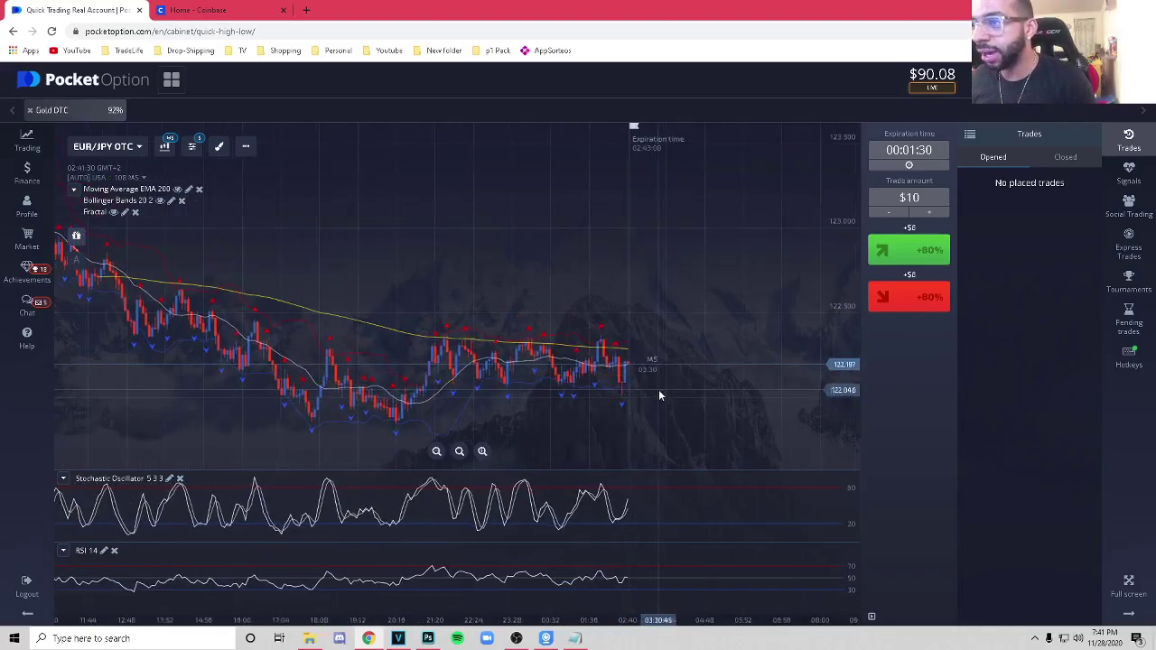
scroll(573, 399, up, 2)
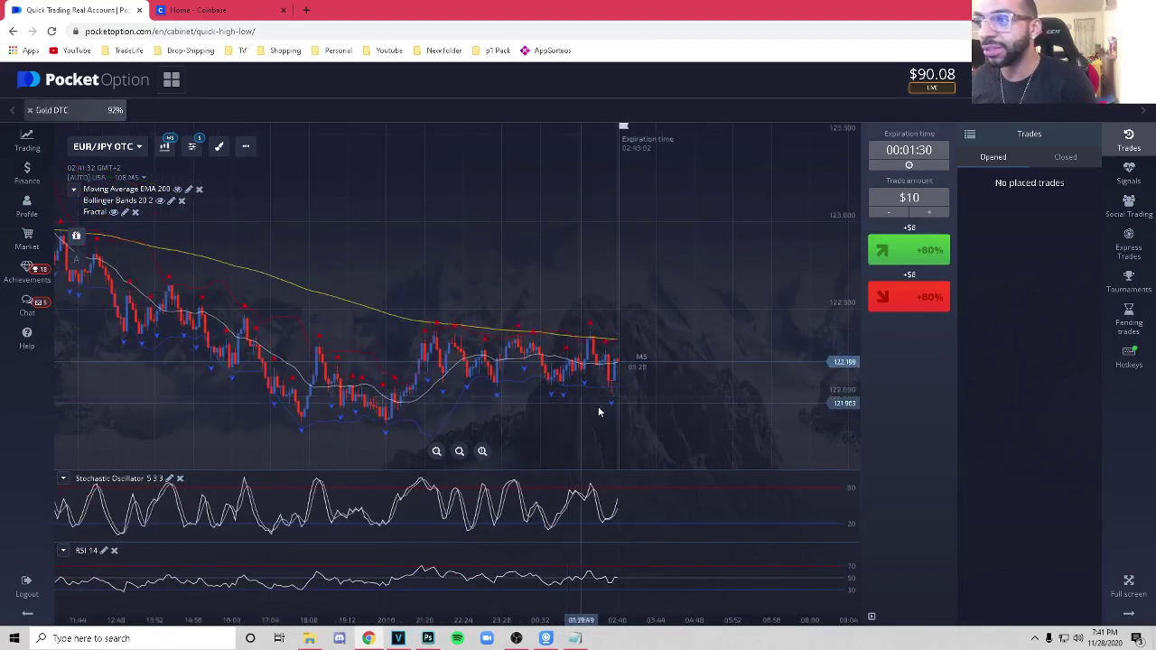
drag(598, 409, 619, 396)
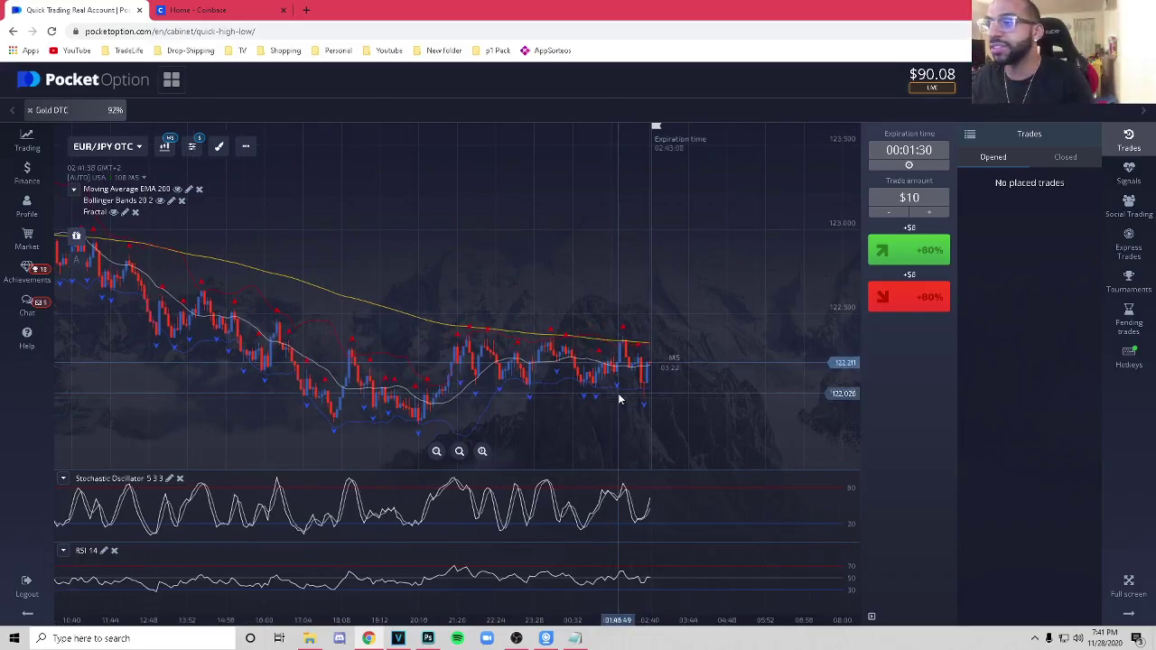
drag(620, 397, 588, 369)
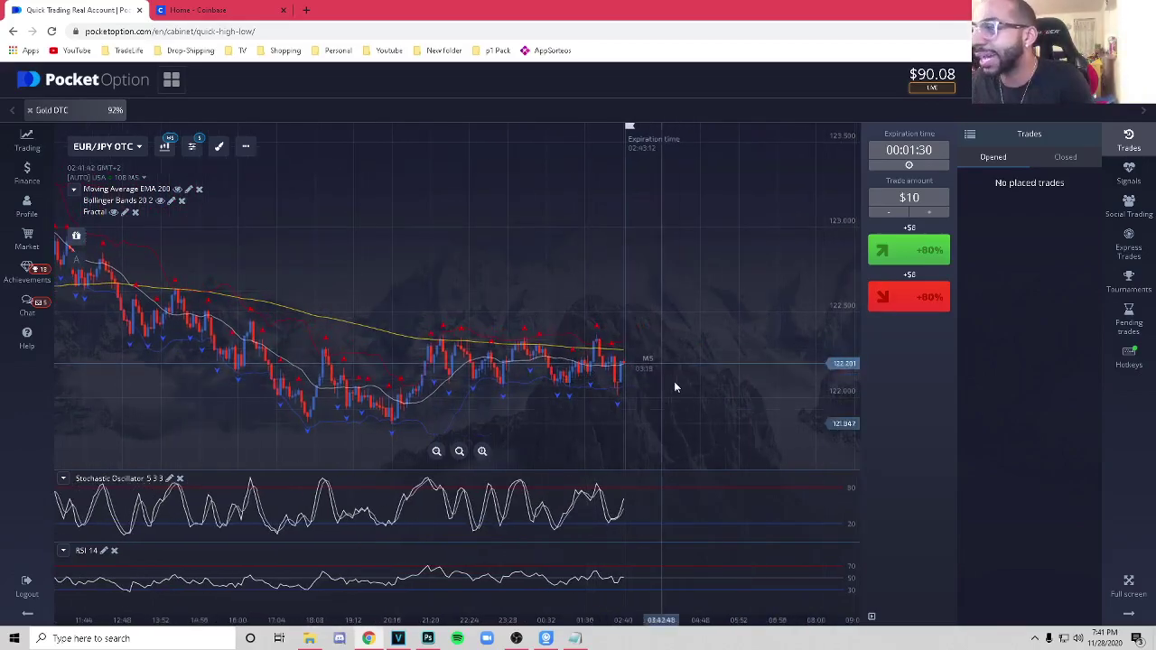
scroll(673, 389, up, 3)
scroll(615, 348, up, 2)
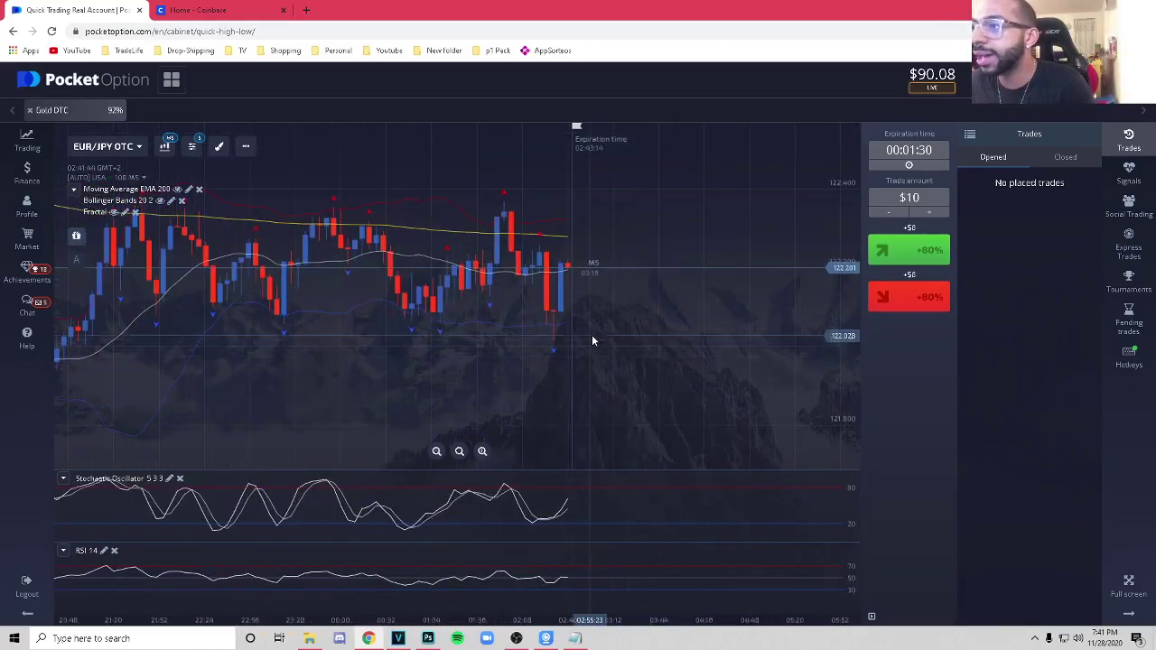
scroll(601, 334, down, 4)
scroll(723, 361, up, 2)
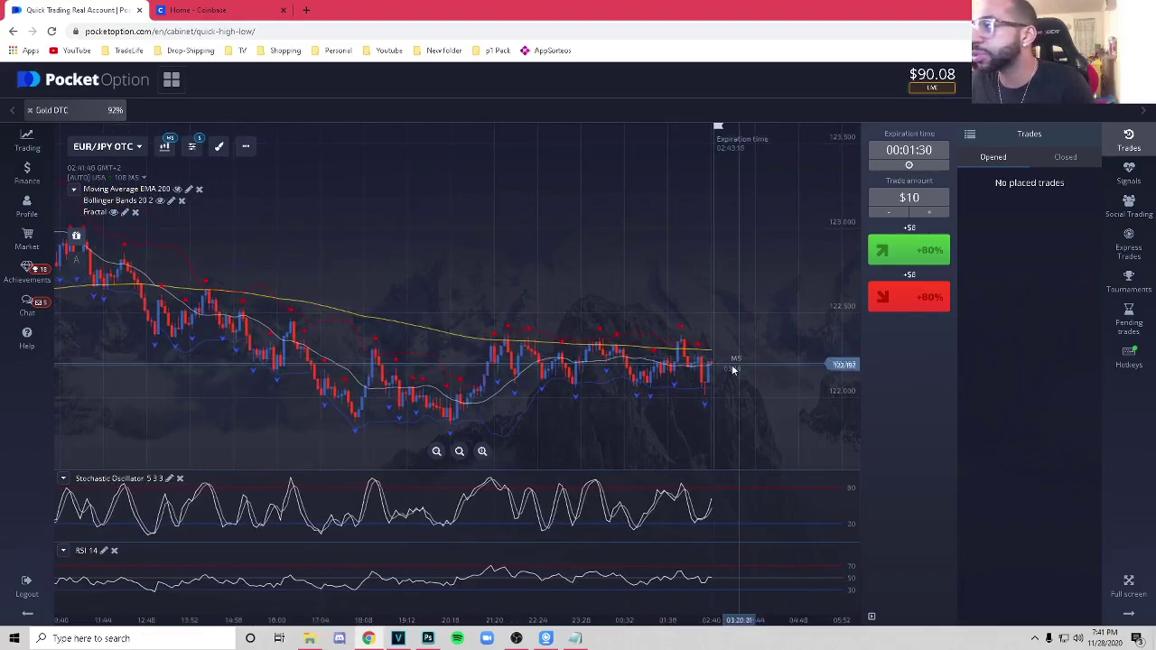
scroll(730, 369, down, 1)
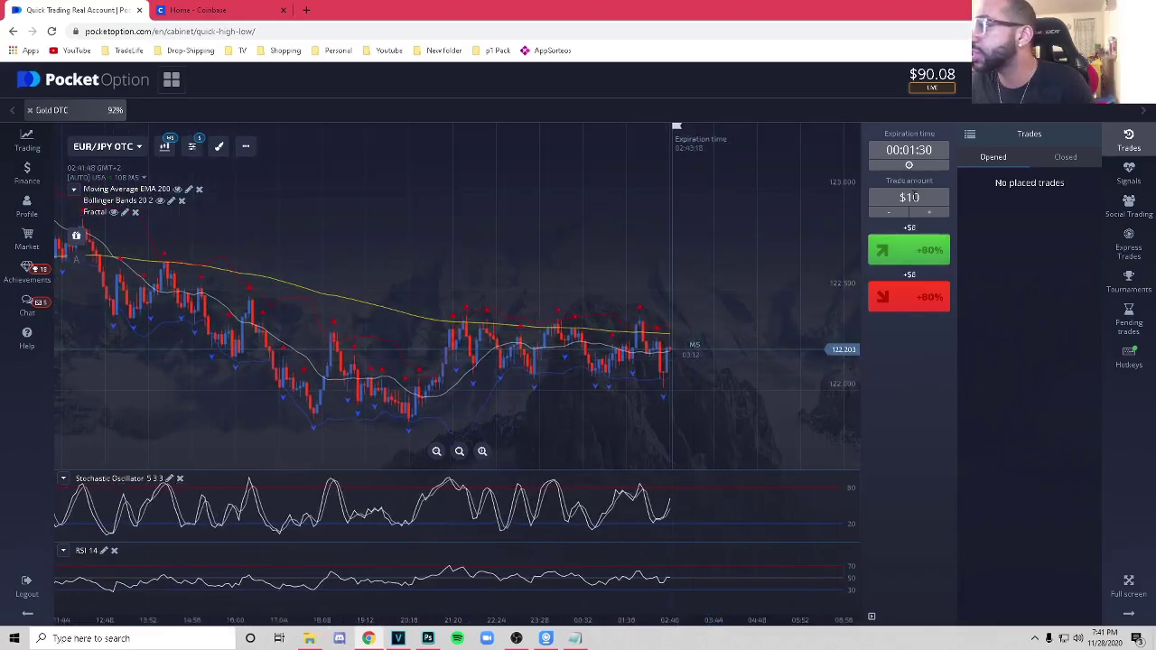
- Switch the trade expiry from duration to purchase time and set it to M3
click(872, 618)
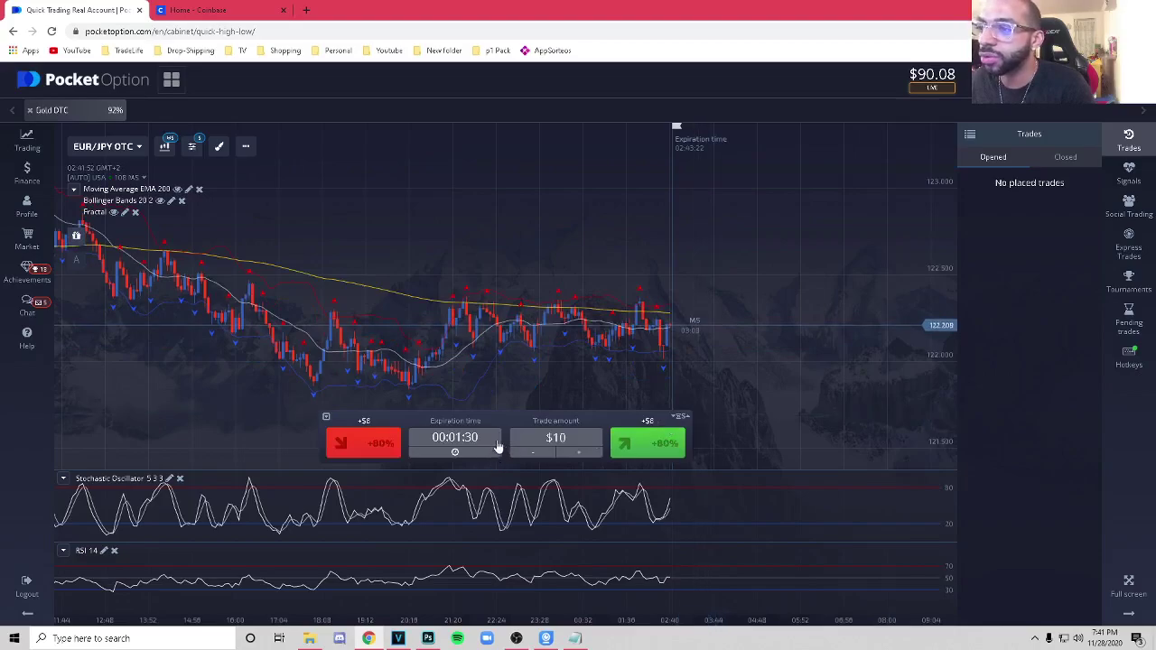
click(325, 416)
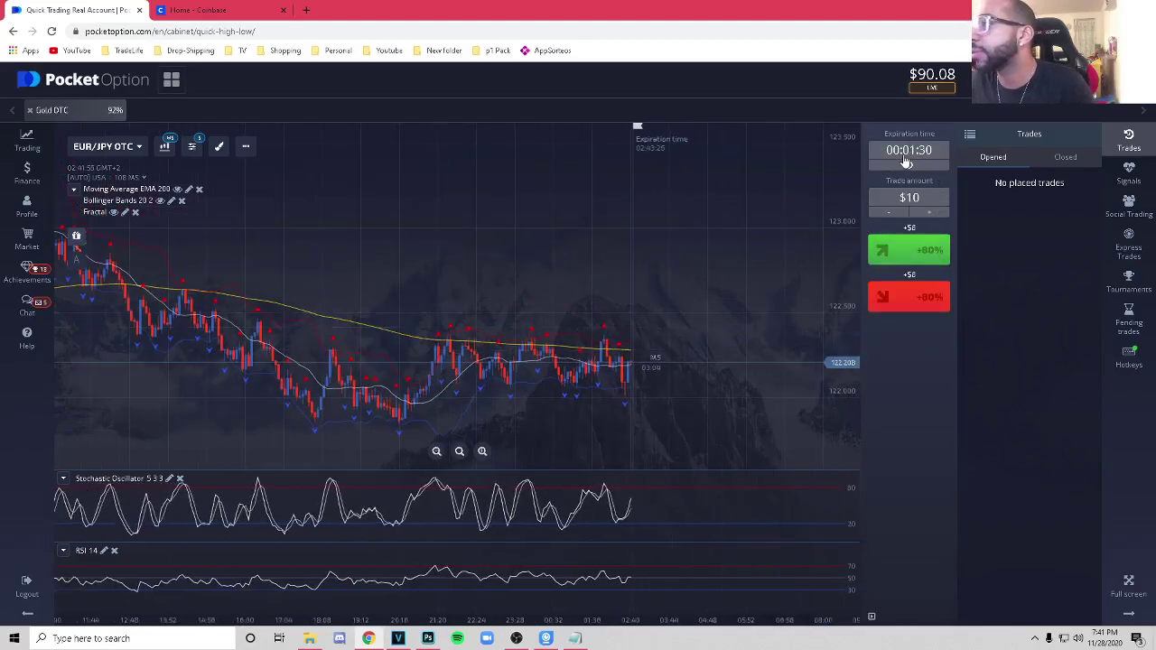
click(906, 155)
click(909, 166)
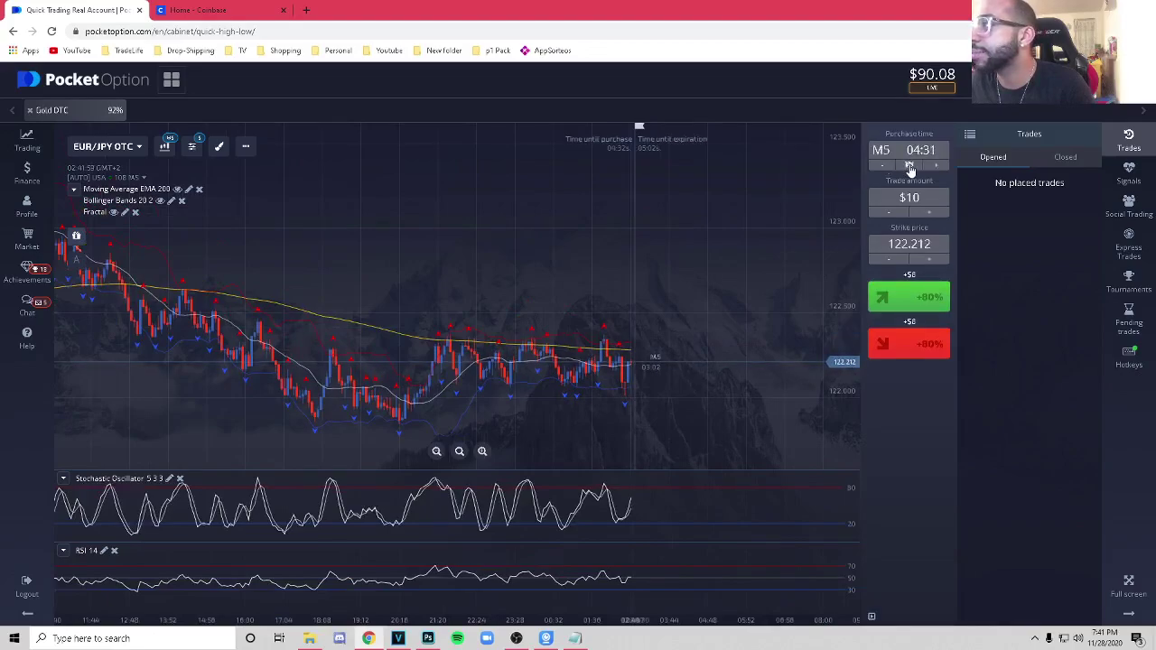
click(908, 165)
click(909, 166)
click(882, 167)
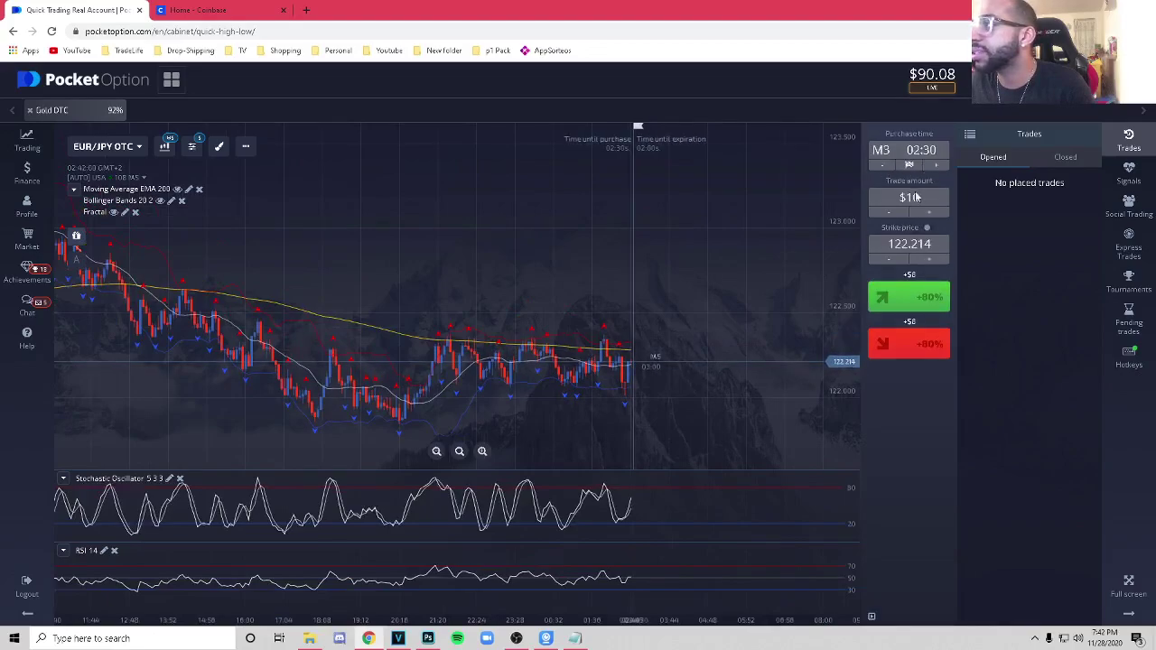
- Change the trade amount from $5 to $1
click(926, 199)
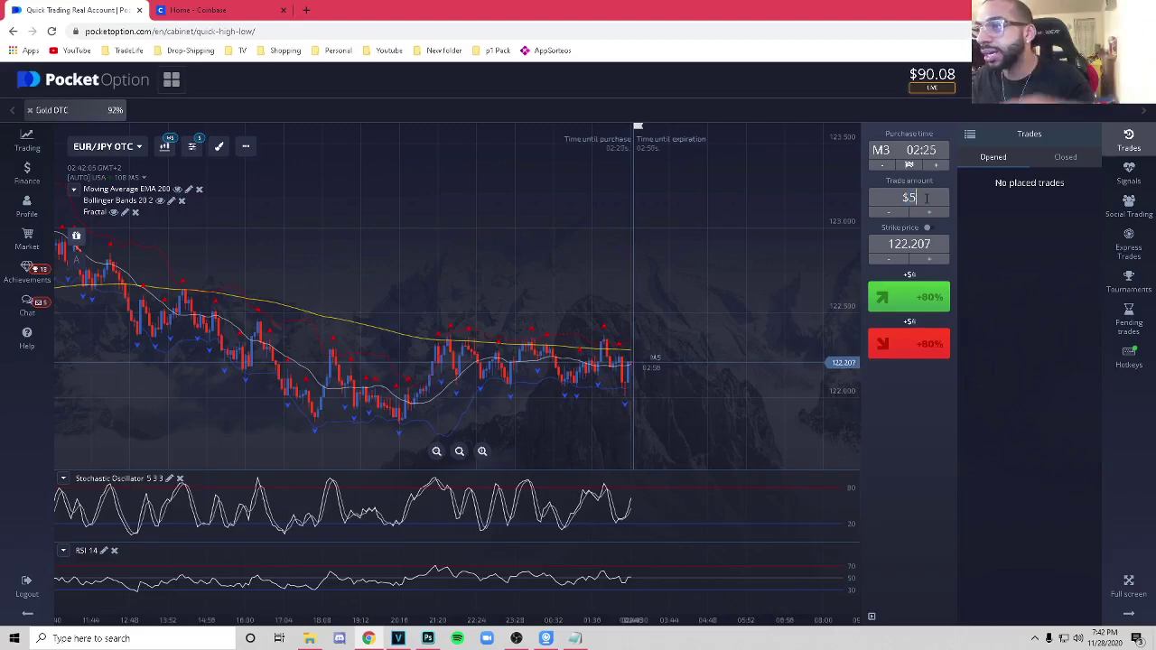
double_click(926, 199)
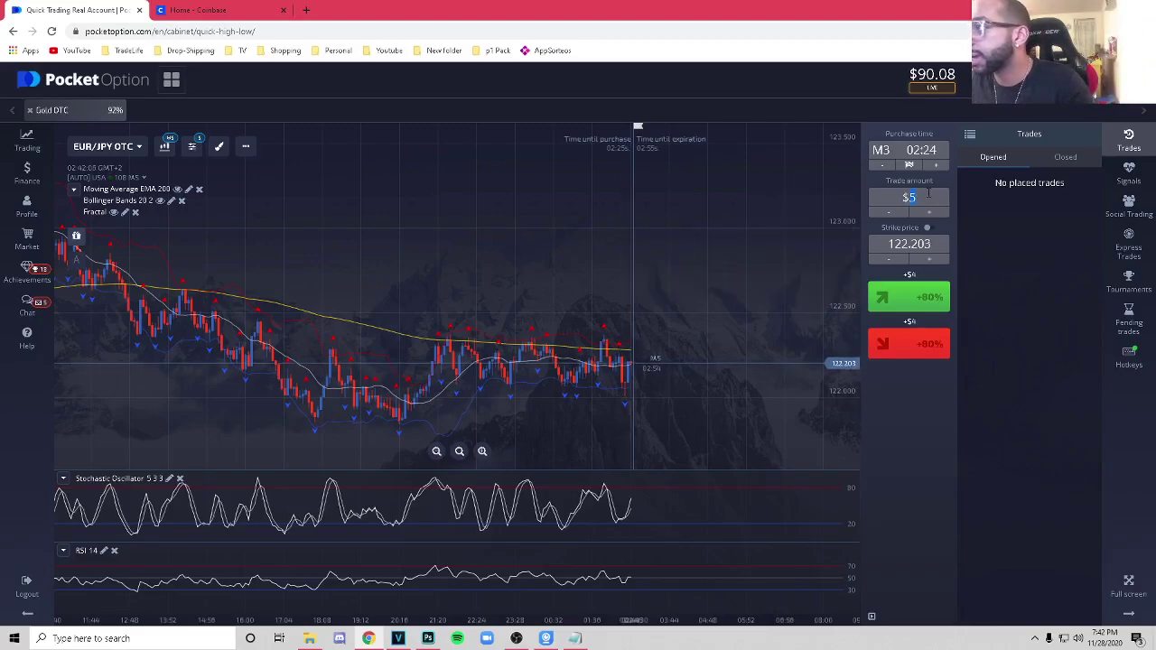
text(1)
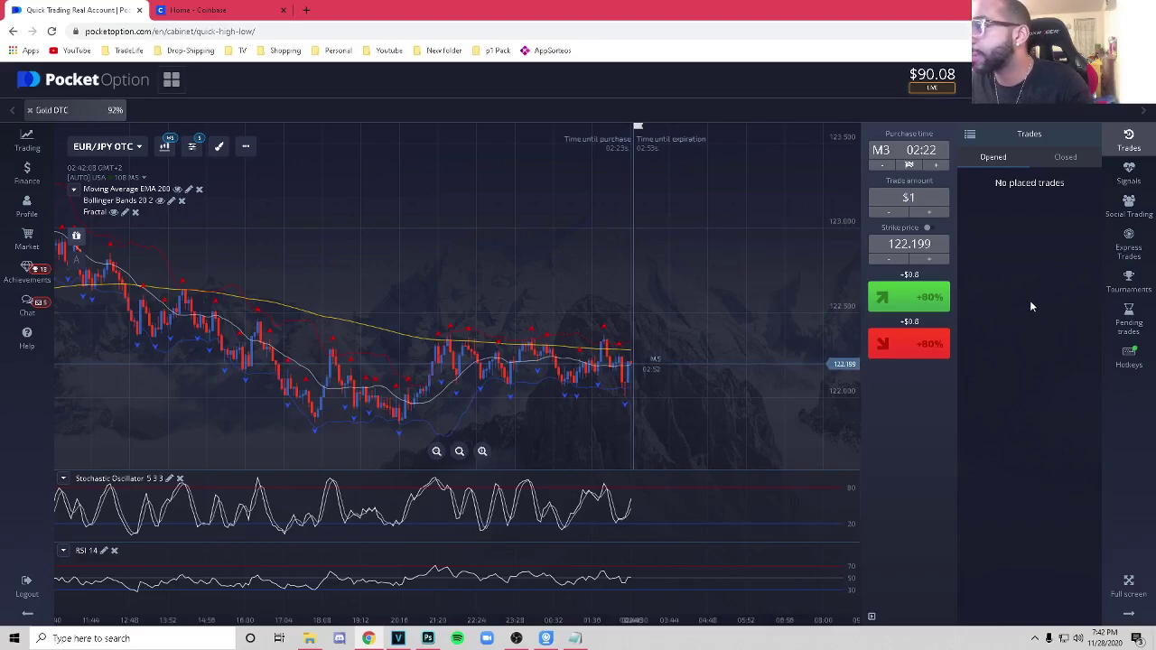
scroll(689, 378, up, 5)
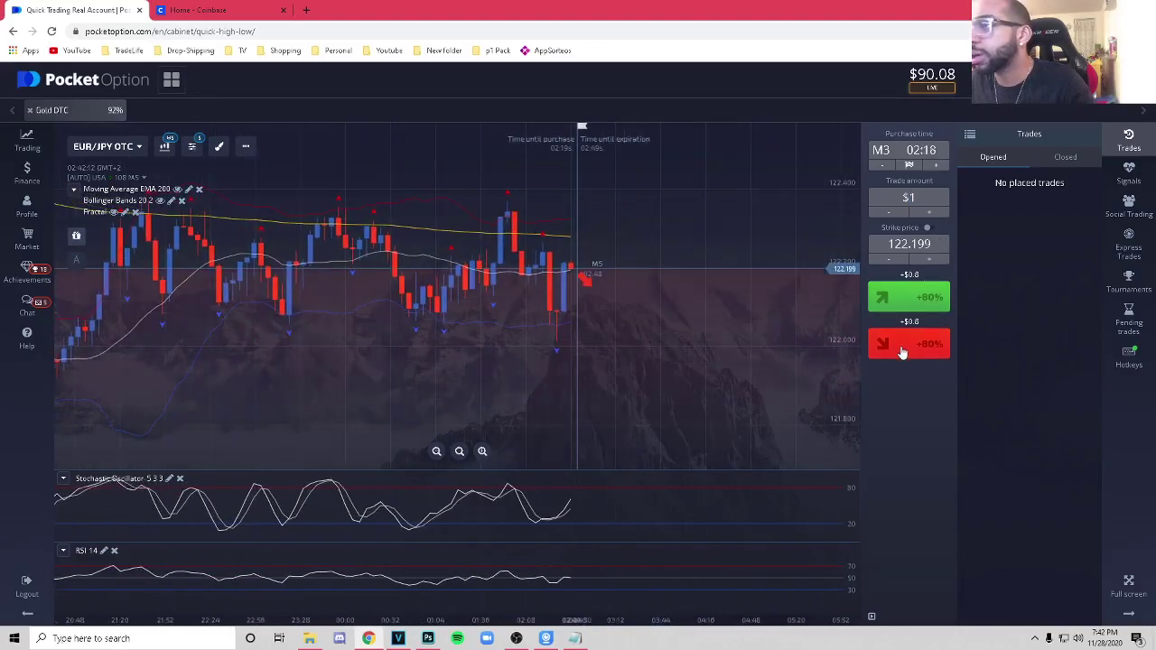
- Reduce the purchase time to M1 and place the $1 down trade on EUR/JPY OTC
click(883, 166)
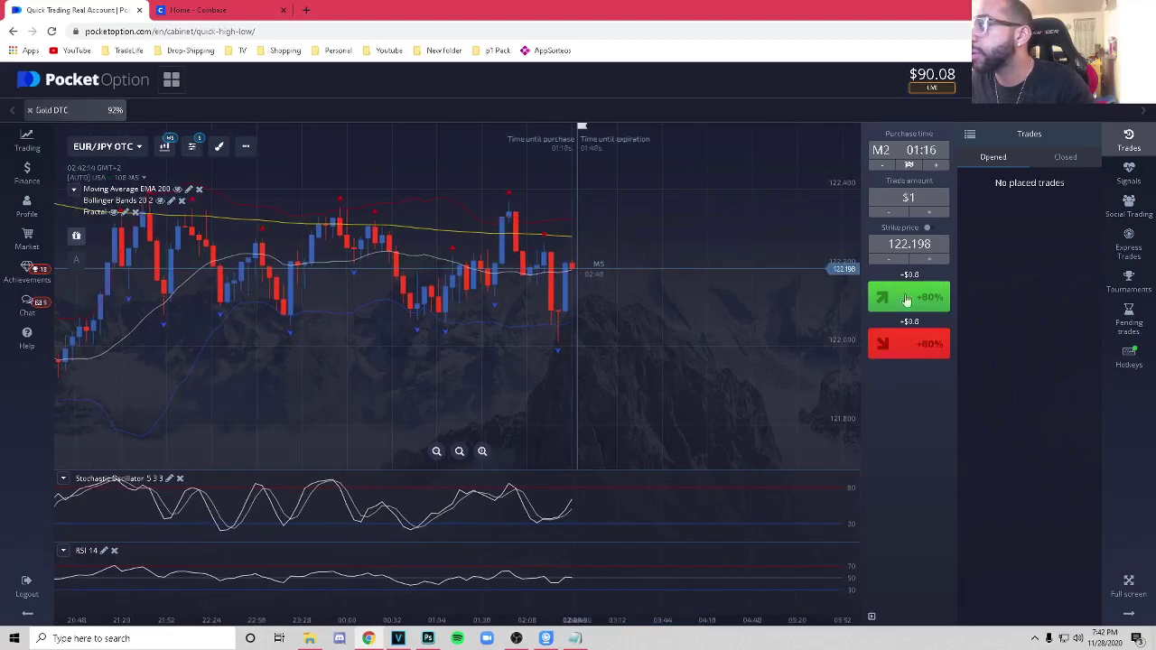
click(890, 166)
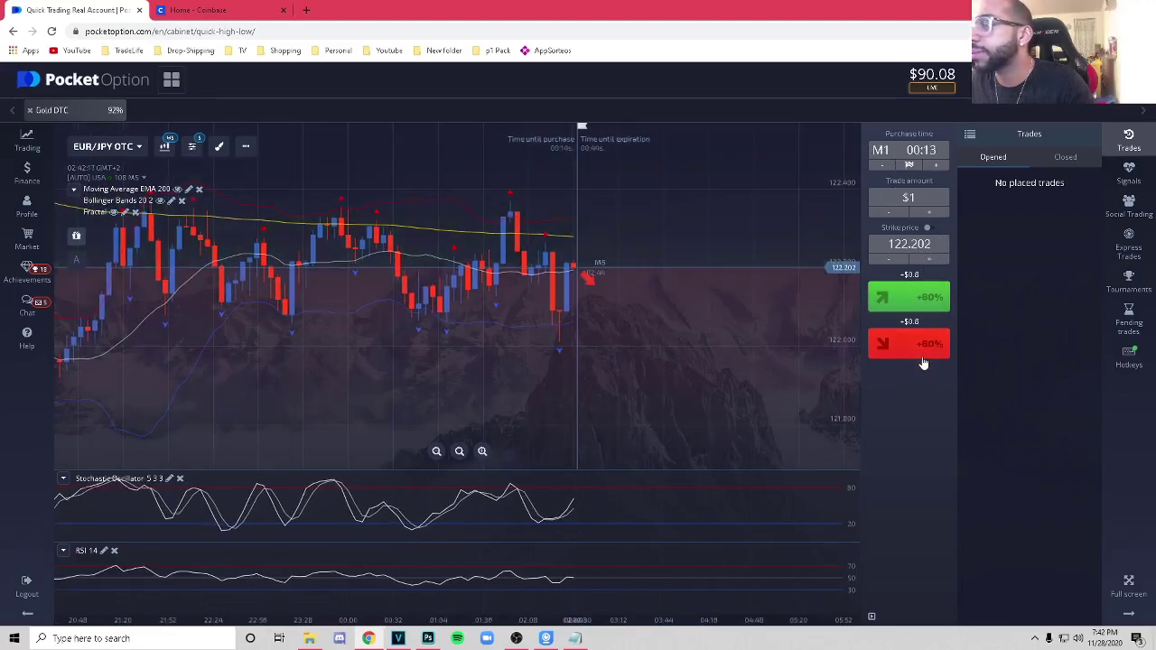
click(921, 361)
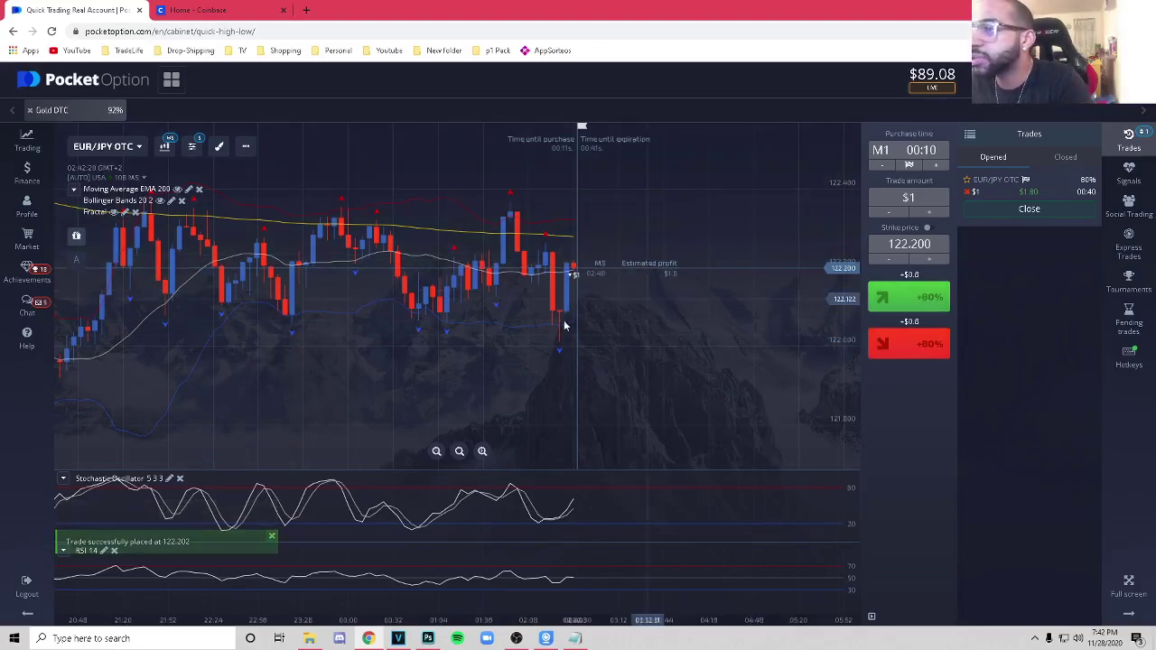
scroll(616, 339, up, 5)
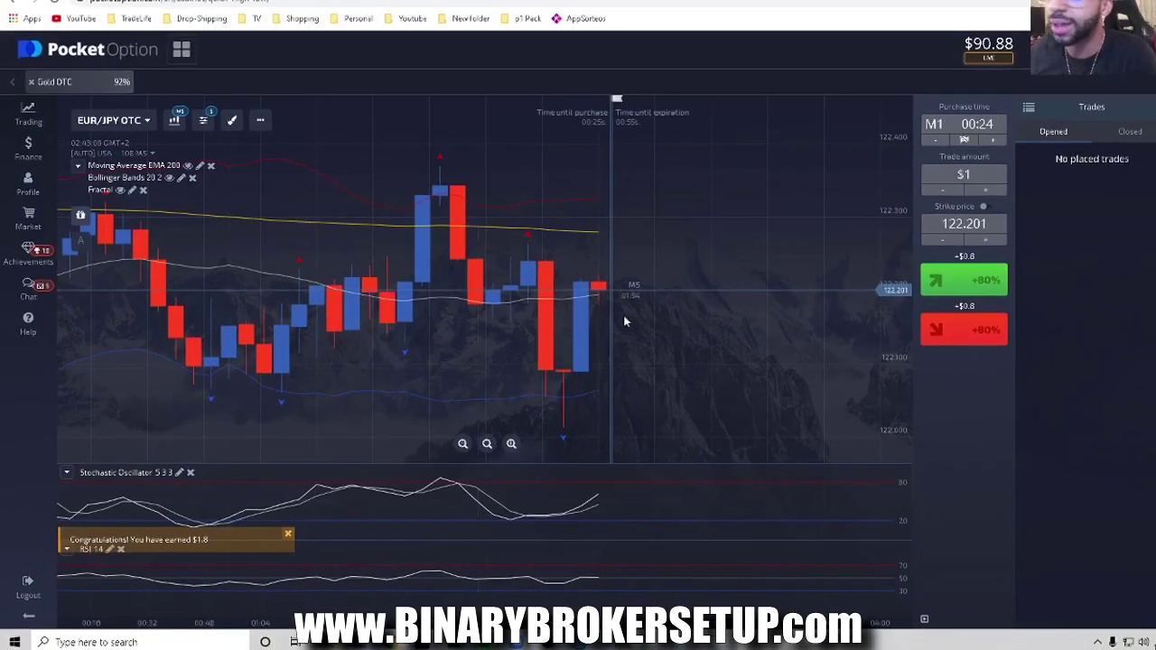
drag(607, 333, 669, 340)
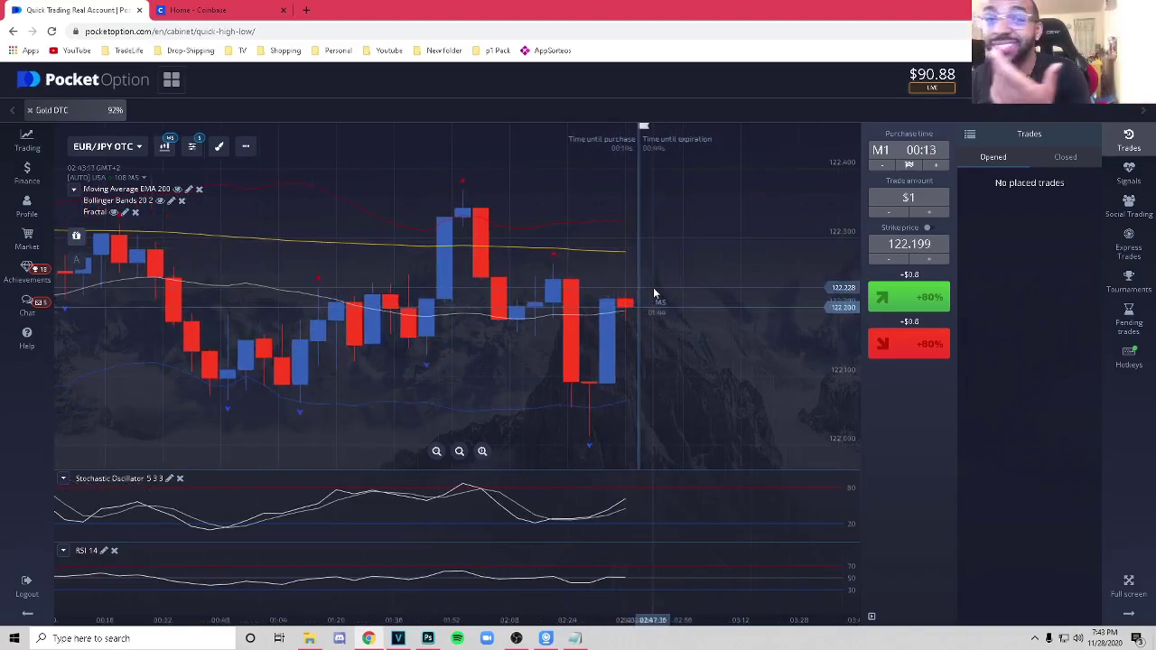
scroll(686, 353, down, 2)
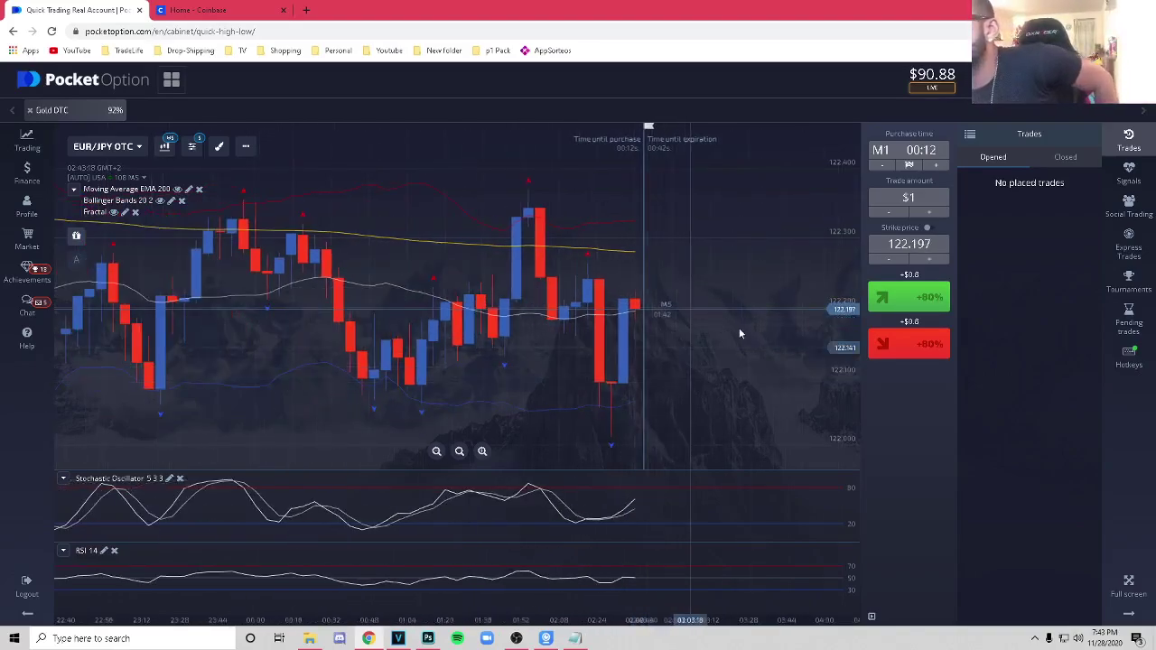
scroll(741, 372, down, 2)
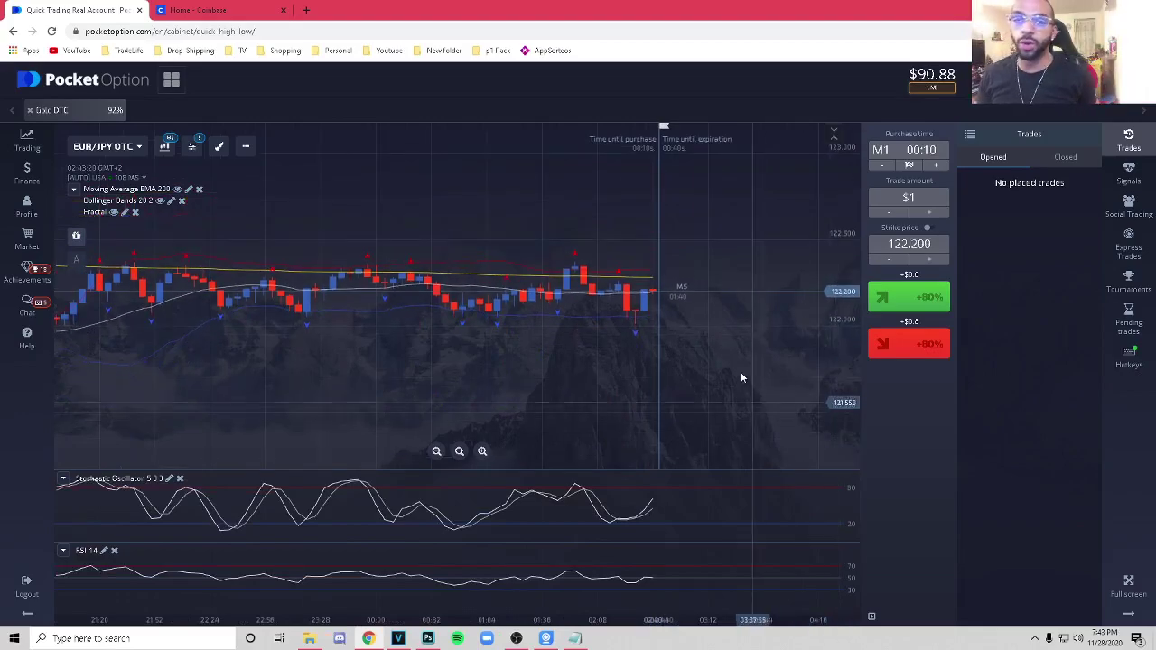
scroll(739, 370, down, 2)
scroll(741, 350, down, 2)
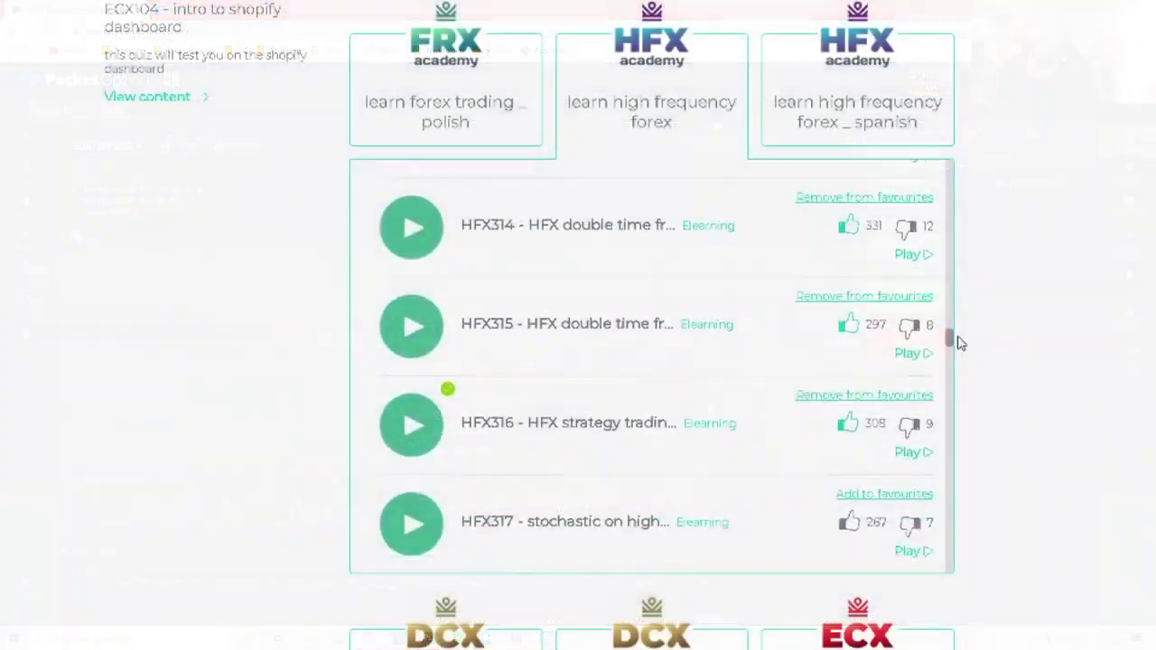
drag(955, 335, 959, 361)
drag(960, 361, 959, 386)
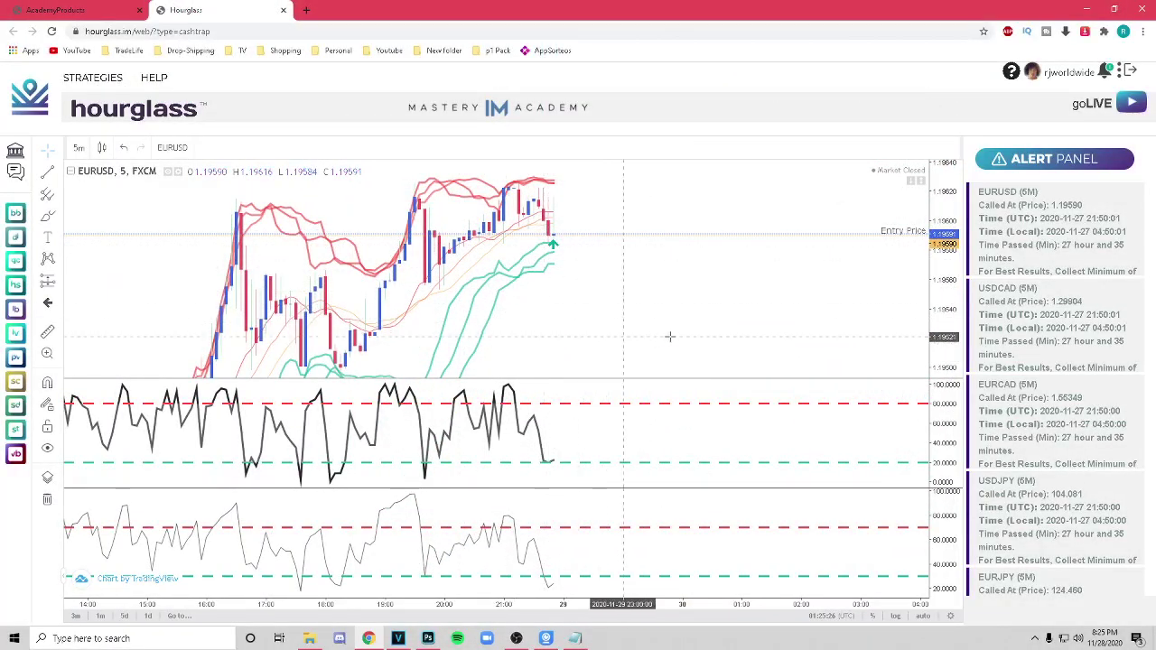